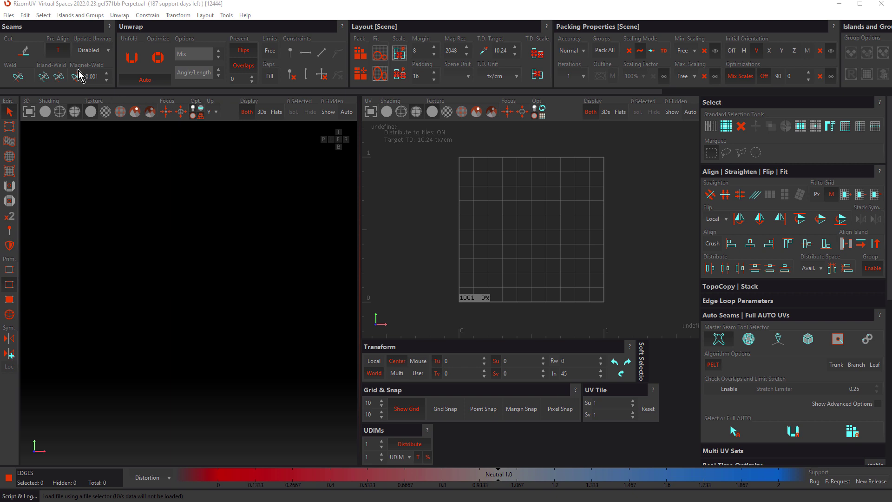
- Load the model file Cube.fbx from the Models folder without its UVs
{"action": "left_click", "coordinate": [10, 15]}
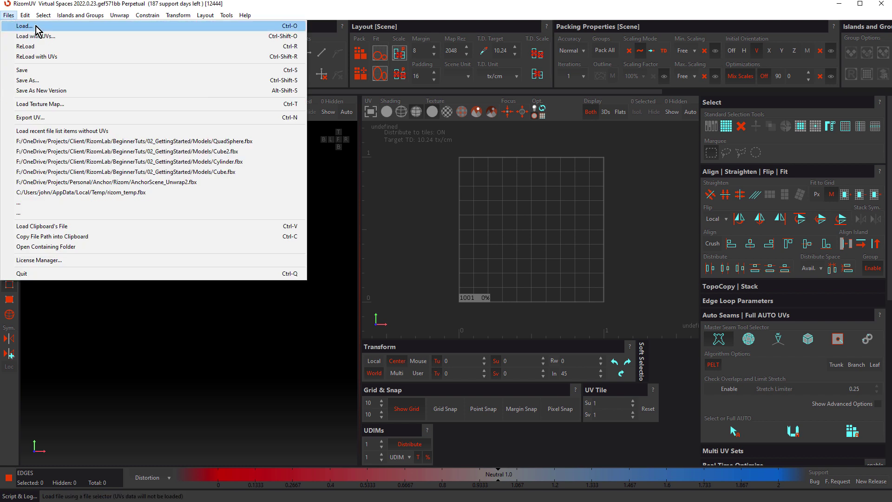
{"action": "left_click", "coordinate": [37, 30]}
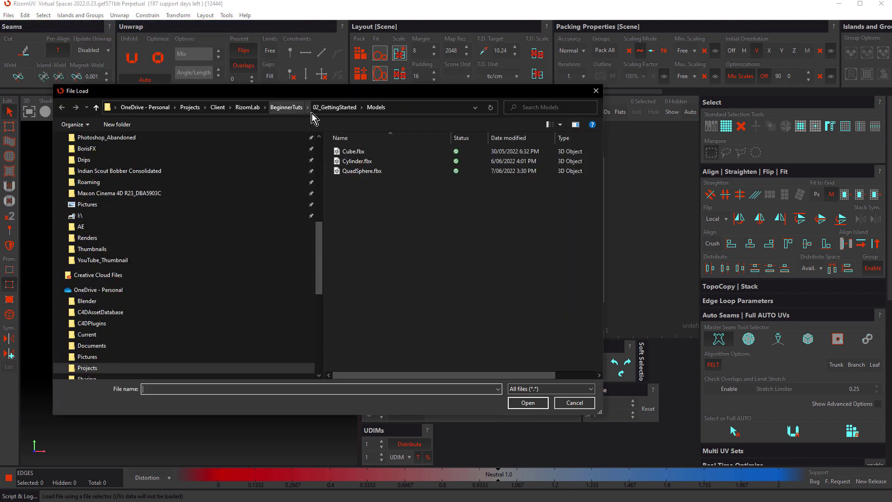
{"action": "double_click", "coordinate": [355, 152]}
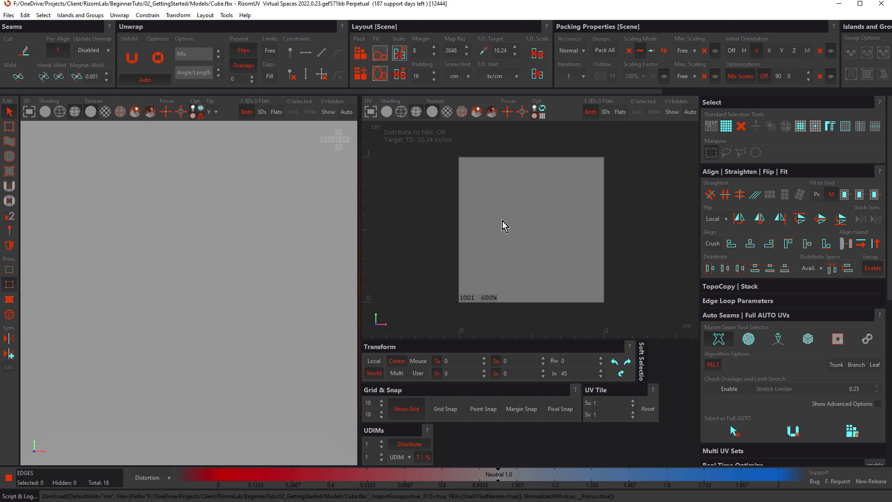
- Open the keyboard and mouse customizer and choose the C4D mouse preset
{"action": "left_click", "coordinate": [25, 16]}
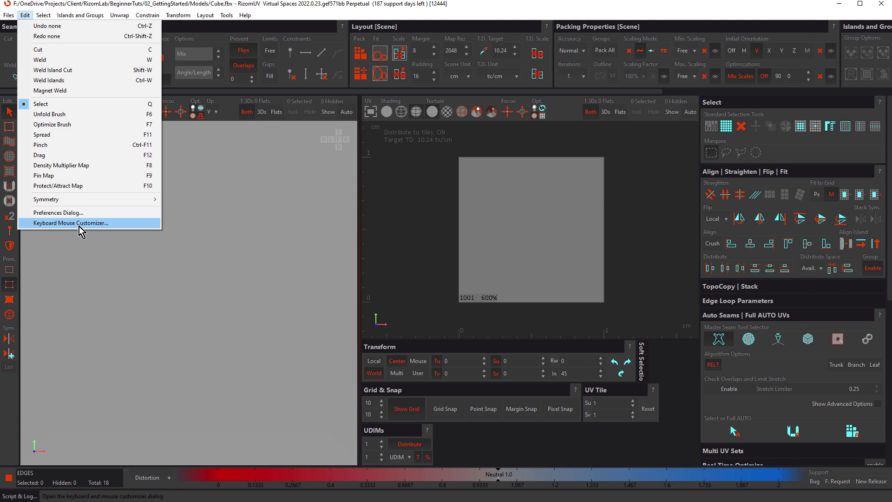
{"action": "left_click", "coordinate": [114, 224]}
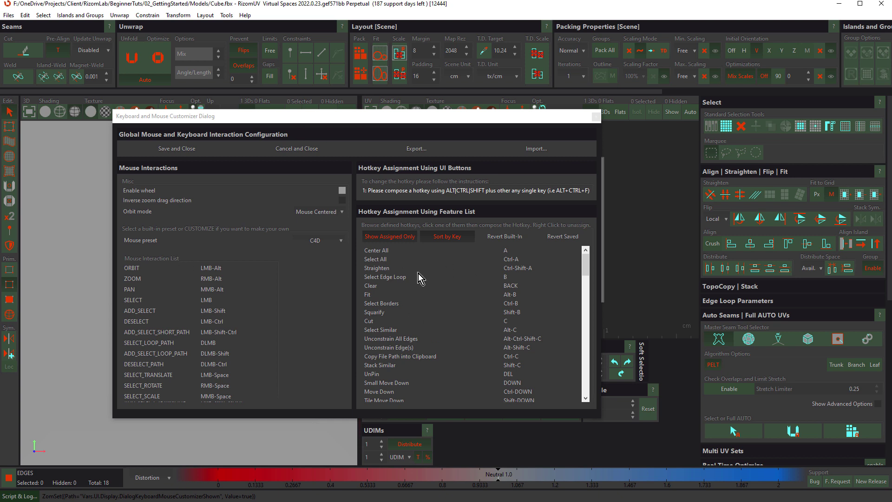
{"action": "left_click", "coordinate": [501, 238]}
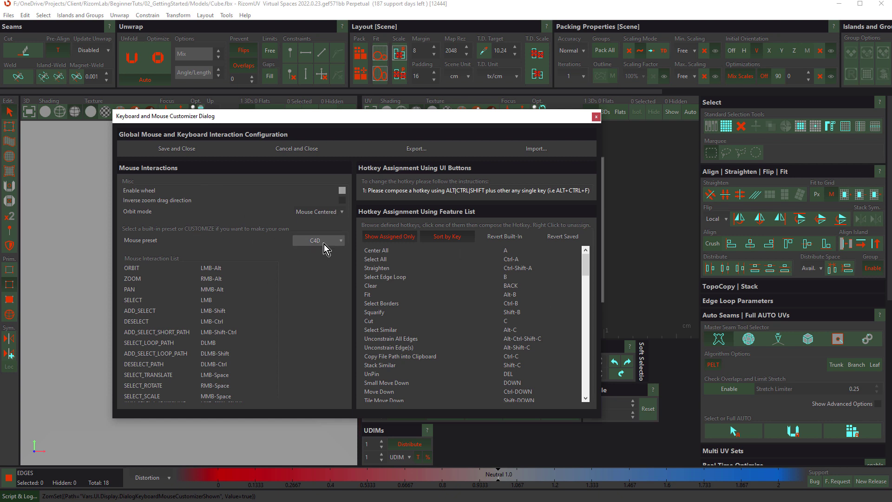
{"action": "left_click", "coordinate": [341, 241]}
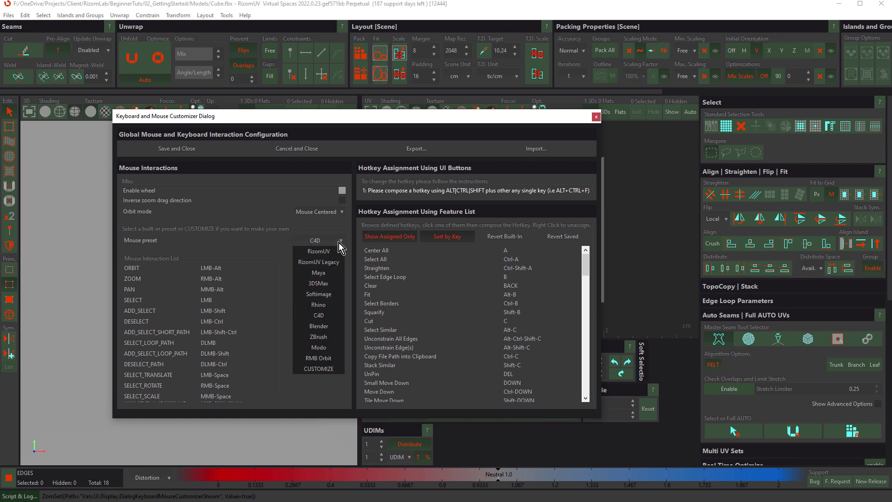
{"action": "left_click", "coordinate": [324, 316]}
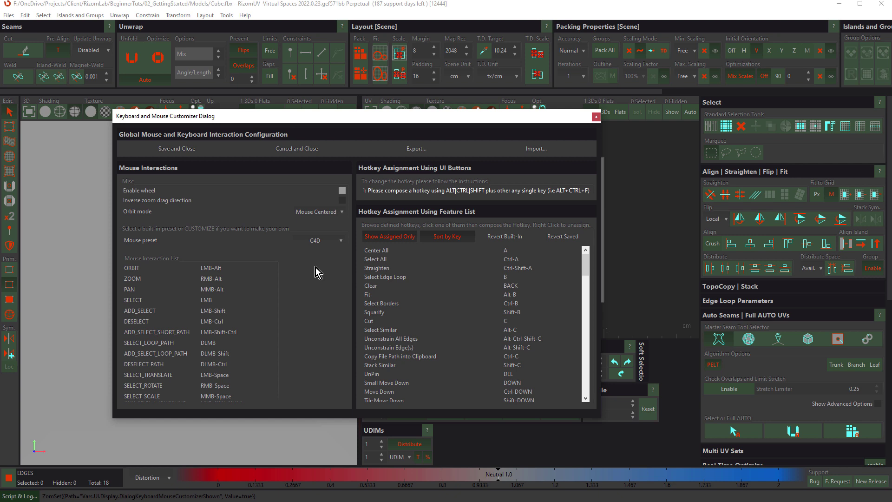
- Switch the mouse preset to Blender and back to C4D, and save and close the customizer
{"action": "left_click", "coordinate": [334, 239]}
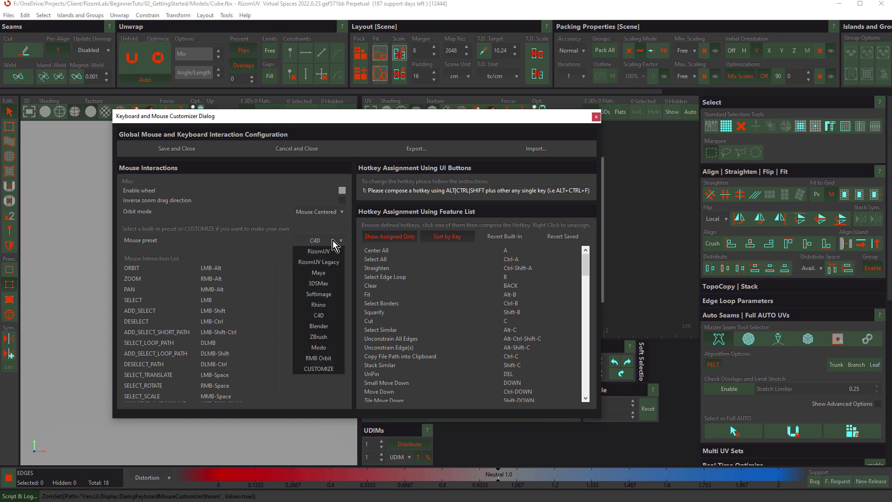
{"action": "left_click", "coordinate": [324, 327]}
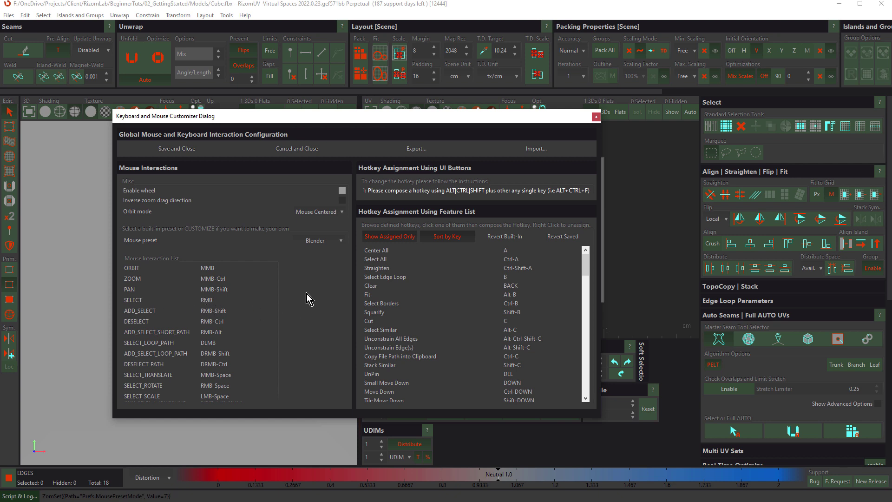
{"action": "left_click", "coordinate": [332, 241]}
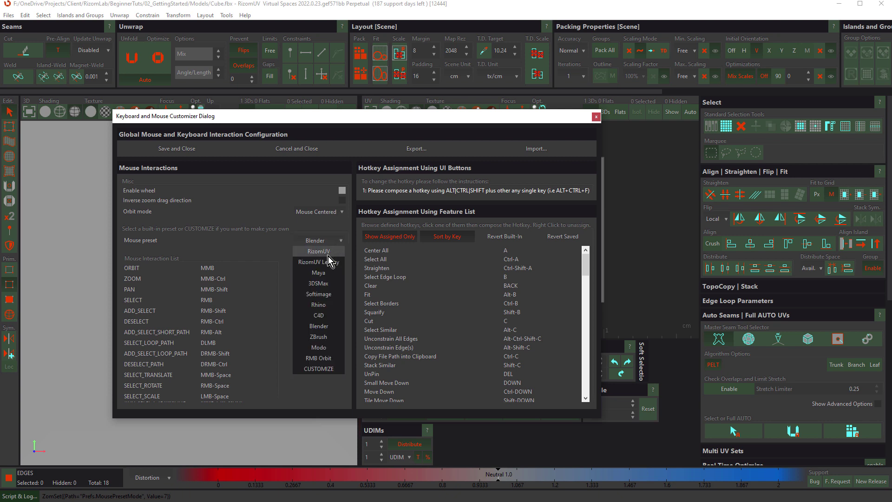
{"action": "left_click", "coordinate": [327, 312]}
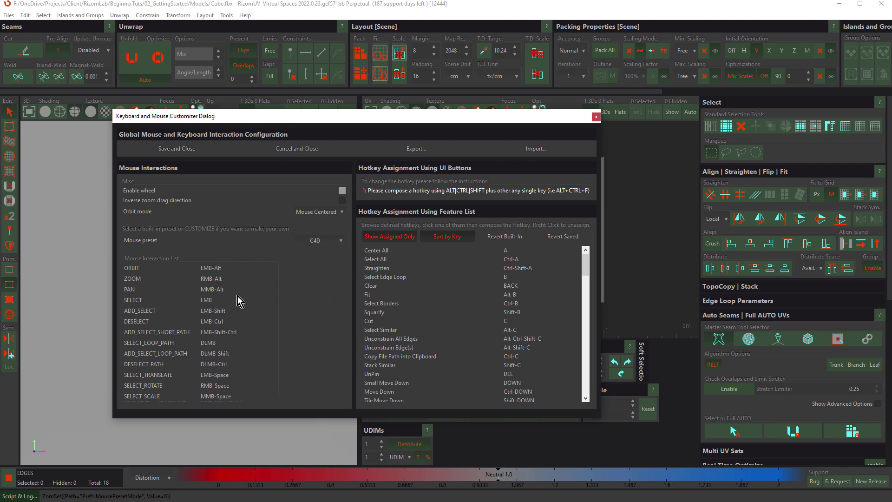
{"action": "left_click", "coordinate": [182, 148]}
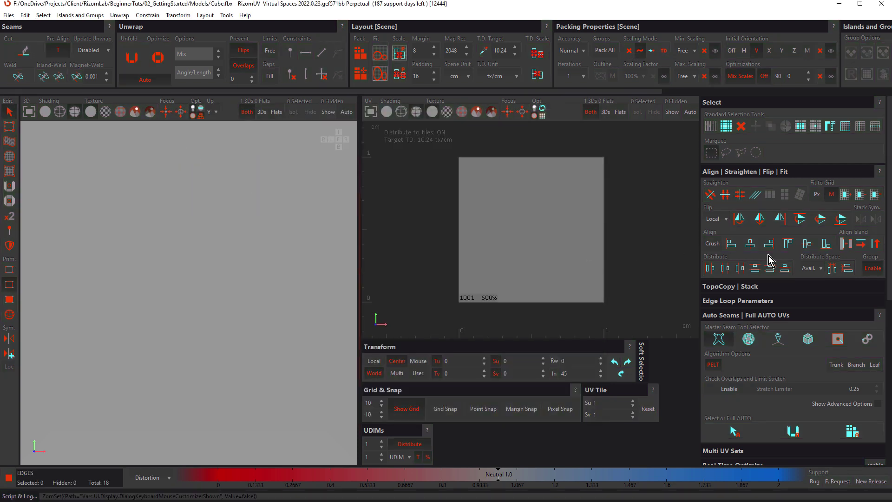
- Show the mouse interaction list in Help Select, and test selecting and clearing the cube's top front edge
{"action": "left_click_drag", "start_coordinate": [888, 263], "coordinate": [887, 440]}
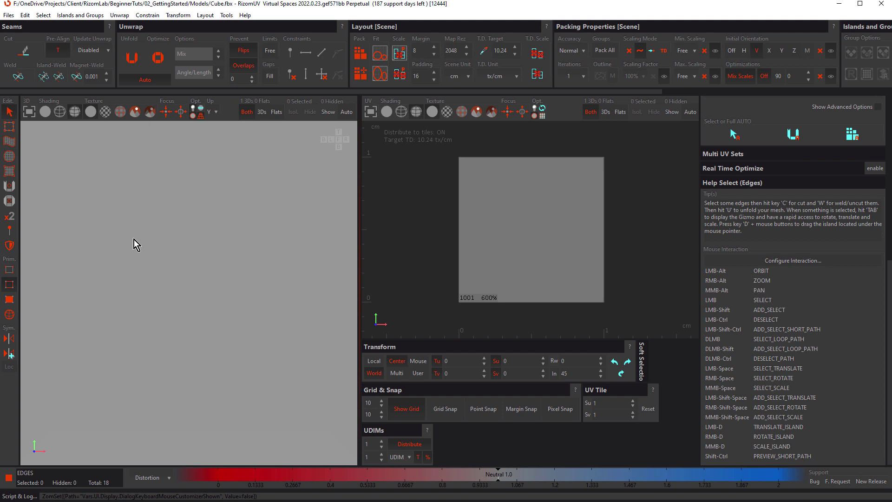
{"action": "scroll", "coordinate": [134, 240], "scroll_direction": "down", "scroll_amount": 3}
{"action": "scroll", "coordinate": [153, 244], "scroll_direction": "down", "scroll_amount": 1}
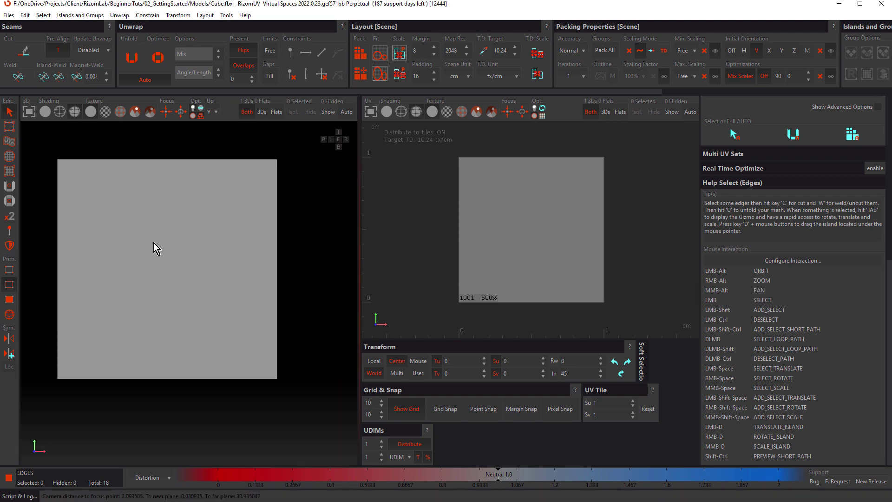
{"action": "left_click_drag", "start_coordinate": [126, 238], "coordinate": [195, 249], "text": "alt"}
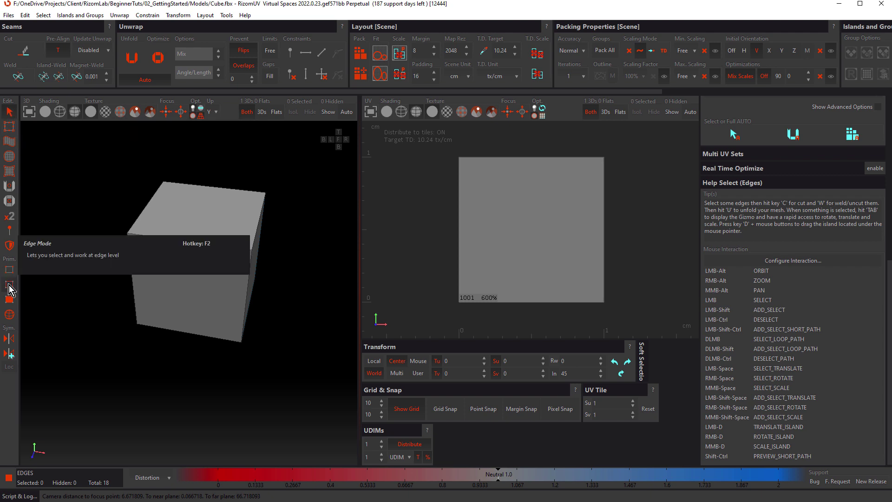
{"action": "left_click", "coordinate": [194, 243]}
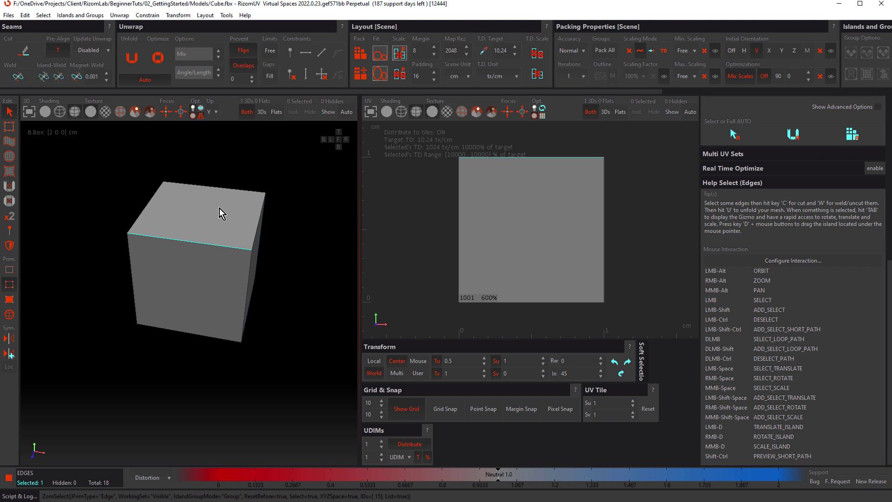
{"action": "left_click", "coordinate": [299, 247]}
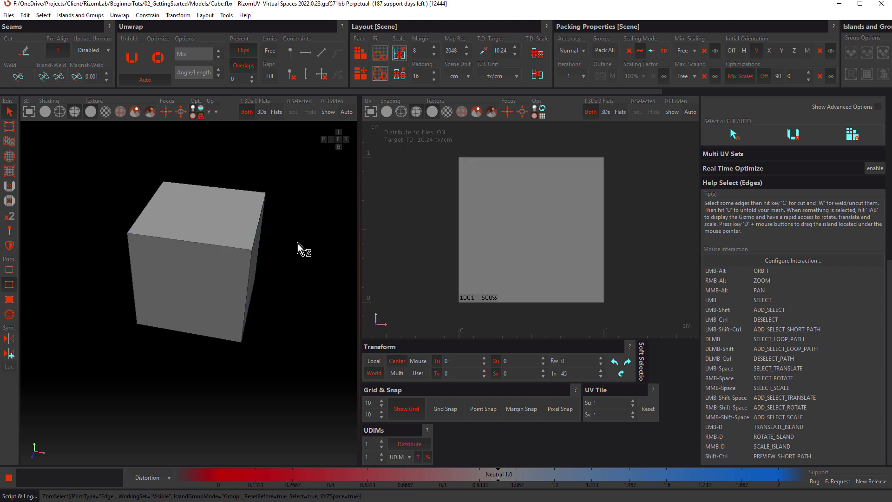
- Select three top edges, two vertical edges and two opposite bottom edges of the cube, and cut them as seams
{"action": "left_click", "coordinate": [220, 247]}
{"action": "left_click_drag", "start_coordinate": [224, 231], "coordinate": [244, 246], "text": "alt"}
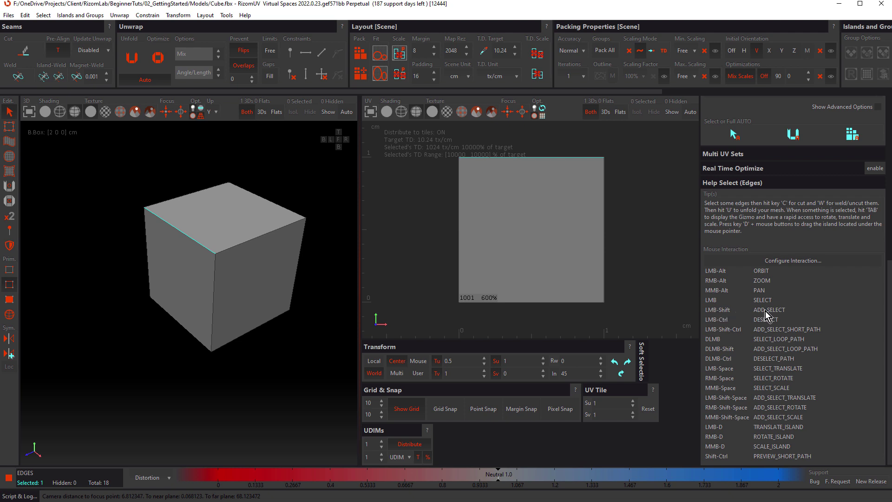
{"action": "left_click", "coordinate": [244, 243], "text": "shift"}
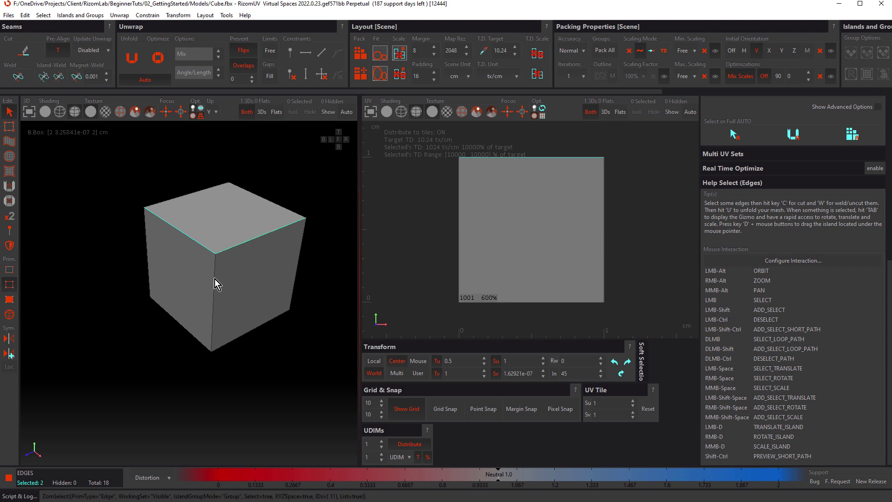
{"action": "left_click", "coordinate": [214, 275], "text": "shift"}
{"action": "left_click_drag", "start_coordinate": [226, 275], "coordinate": [163, 269], "text": "alt"}
{"action": "left_click", "coordinate": [146, 275], "text": "shift"}
{"action": "left_click", "coordinate": [149, 252], "text": "shift"}
{"action": "left_click_drag", "start_coordinate": [152, 253], "coordinate": [232, 325], "text": "alt"}
{"action": "left_click", "coordinate": [222, 327], "text": "shift"}
{"action": "left_click_drag", "start_coordinate": [175, 309], "coordinate": [288, 293], "text": "alt"}
{"action": "left_click", "coordinate": [133, 317], "text": "shift"}
{"action": "left_click_drag", "start_coordinate": [134, 318], "coordinate": [196, 256], "text": "alt"}
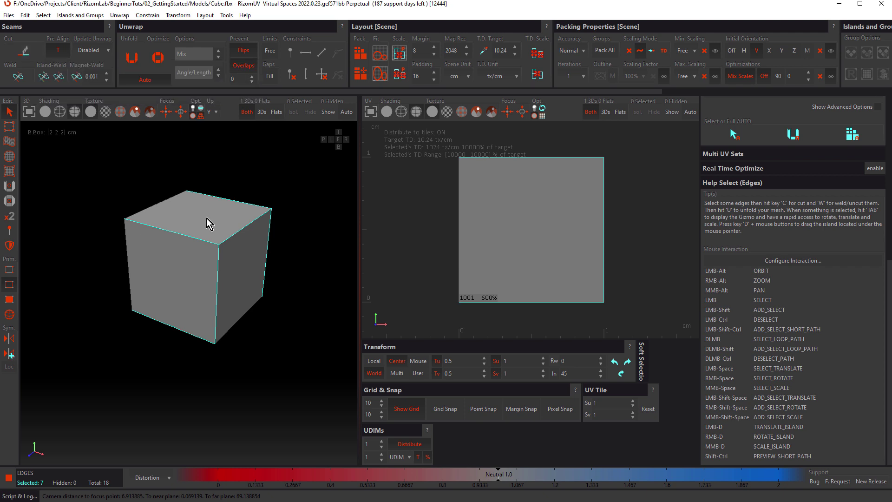
{"action": "key", "text": "c"}
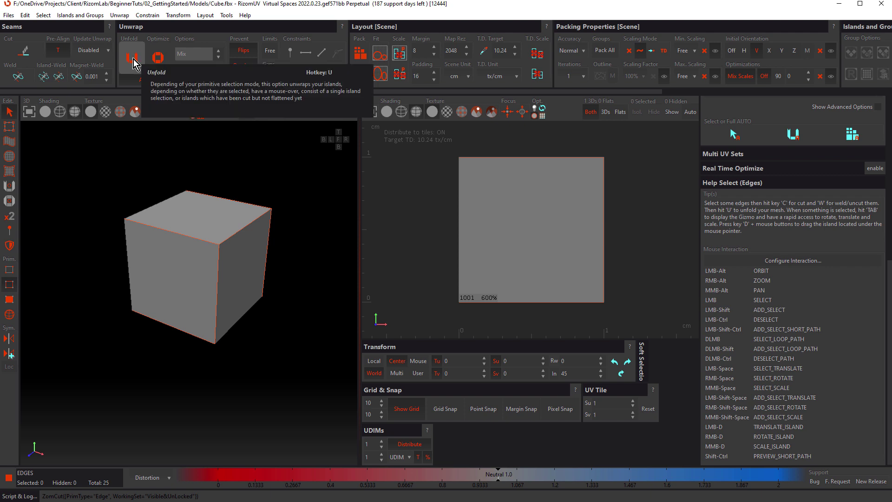
- Unfold the cut cube, undo the unfold, and unfold it again into a packed cross inside the UV tile
{"action": "key", "text": "u"}
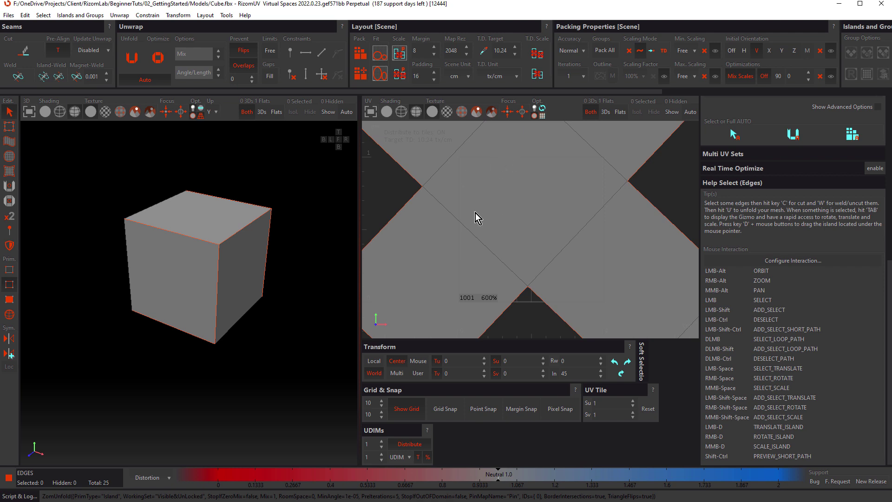
{"action": "key", "text": "f"}
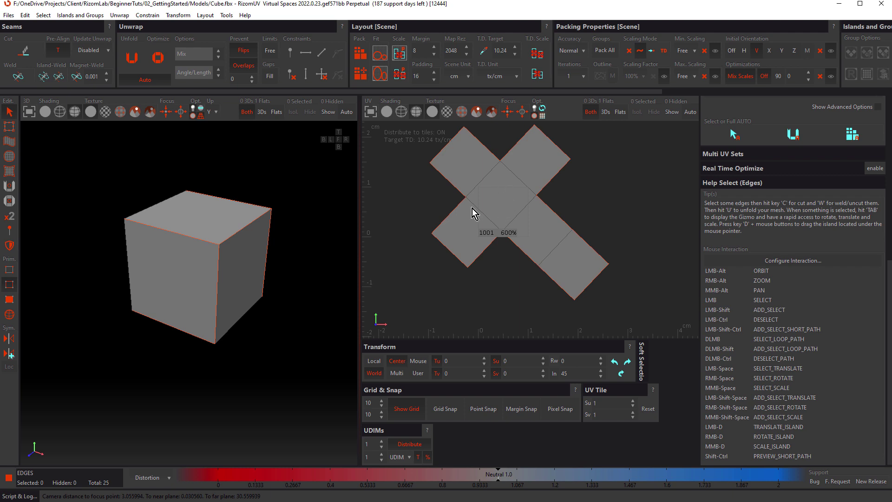
{"action": "key", "text": "ctrl+z"}
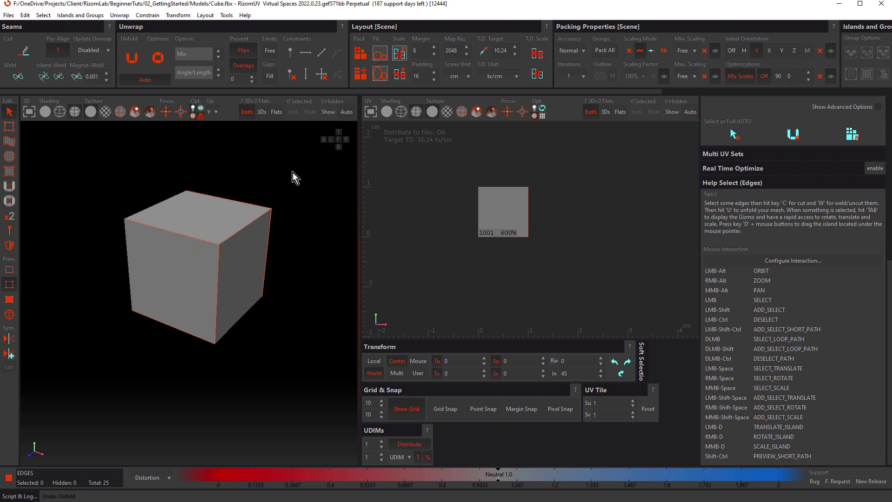
{"action": "key", "text": "u"}
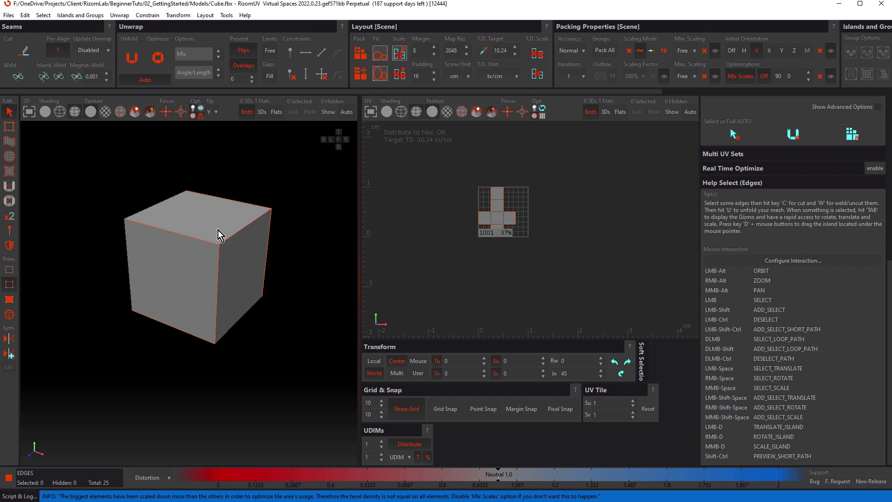
{"action": "key", "text": "f"}
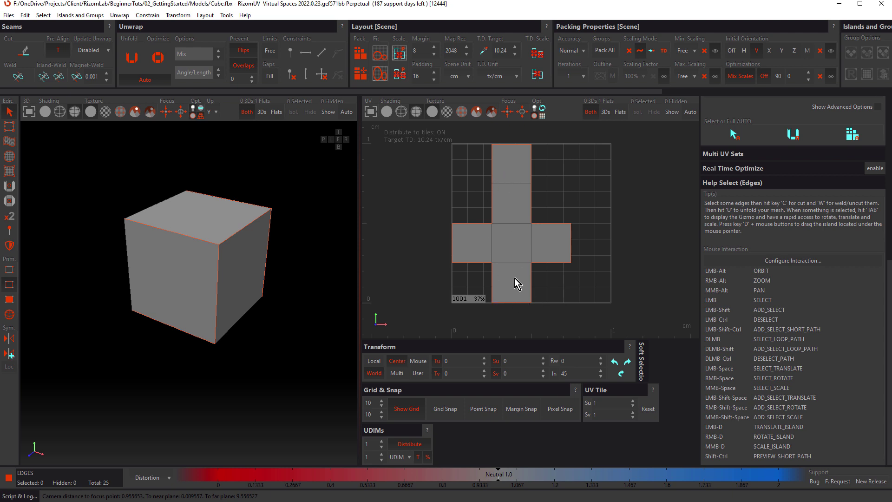
- Repack the UV island with Initial Orientation H, and repack it again with Initial Orientation V
{"action": "left_click", "coordinate": [745, 51]}
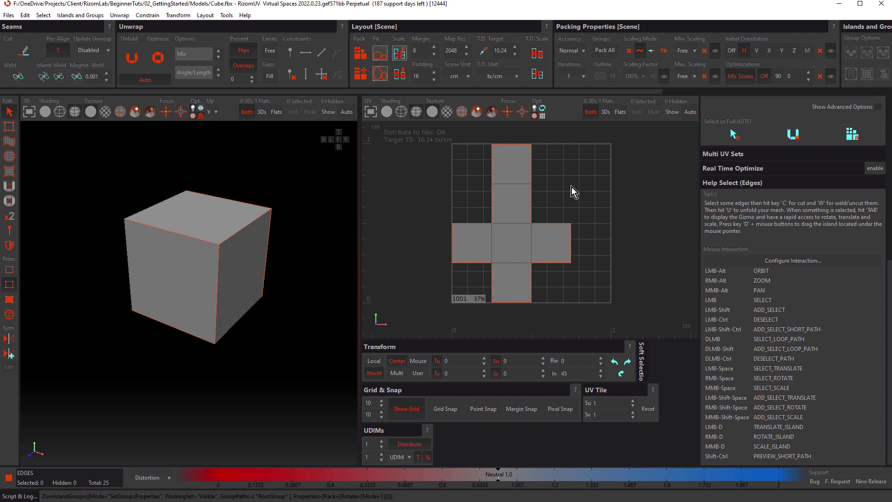
{"action": "key", "text": "p"}
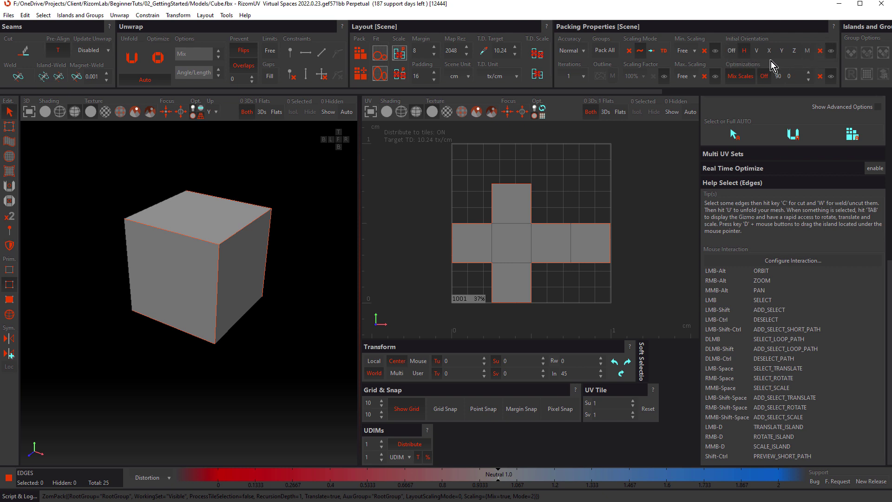
{"action": "left_click", "coordinate": [756, 52]}
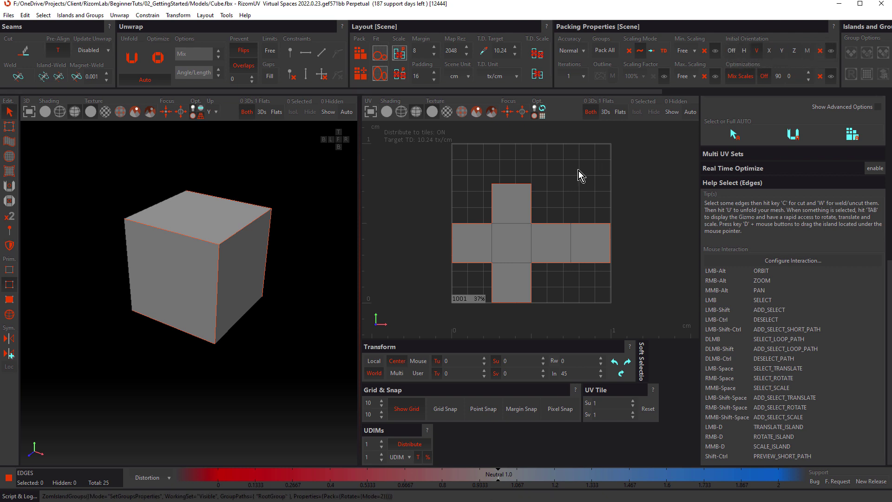
{"action": "key", "text": "p"}
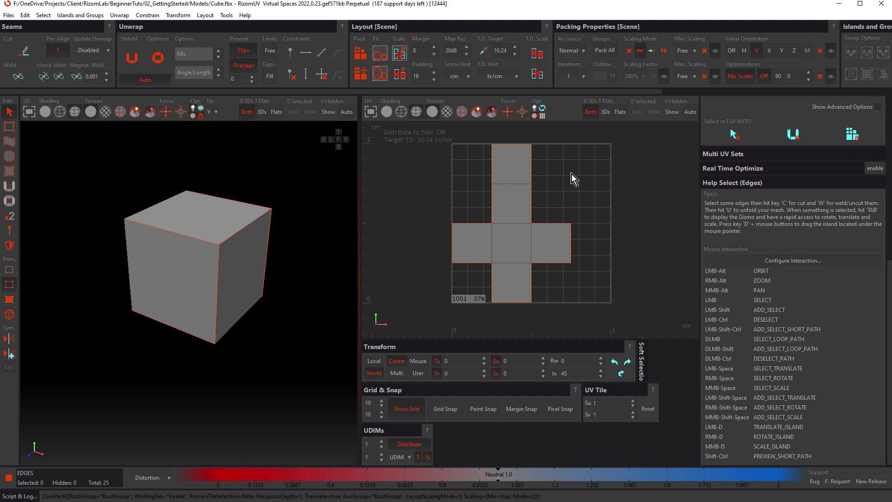
- Undo back to the seven selected edges, deselect the two opposite top edges, and cut the other five
{"action": "key", "text": "ctrl+z"}
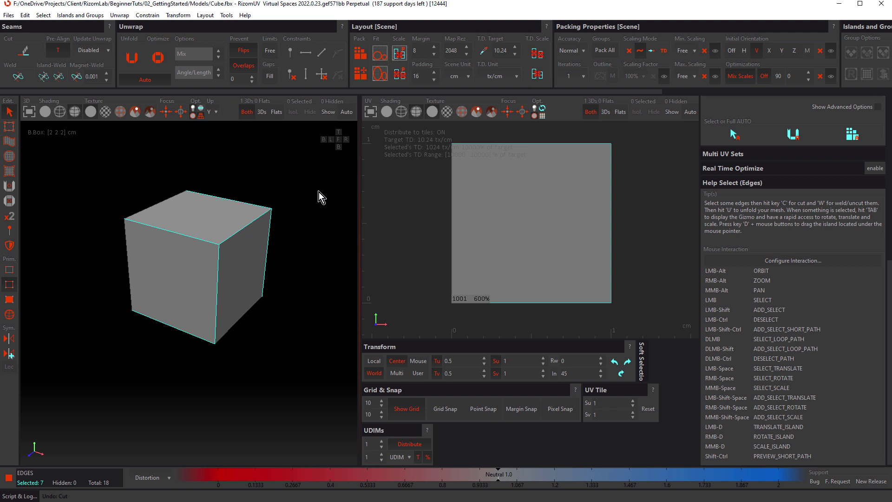
{"action": "left_click", "coordinate": [194, 241], "text": "ctrl"}
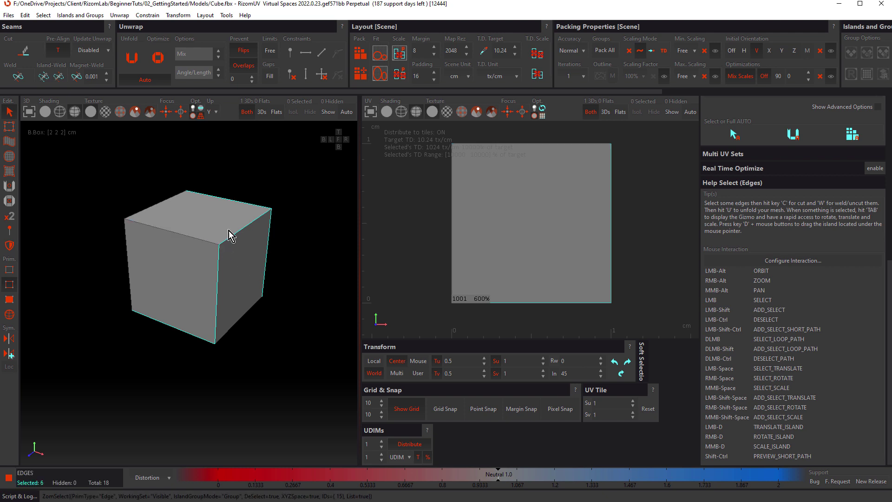
{"action": "left_click_drag", "start_coordinate": [228, 230], "coordinate": [113, 225], "text": "alt"}
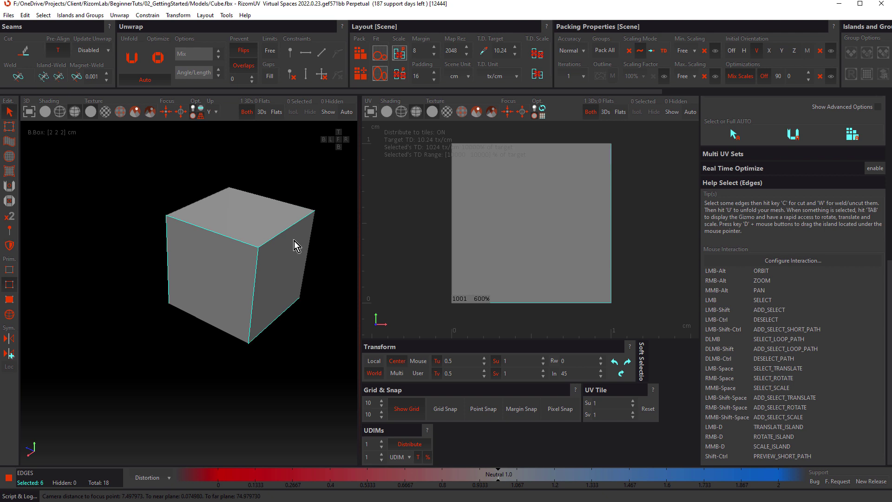
{"action": "left_click", "coordinate": [276, 239], "text": "ctrl"}
{"action": "key", "text": "c"}
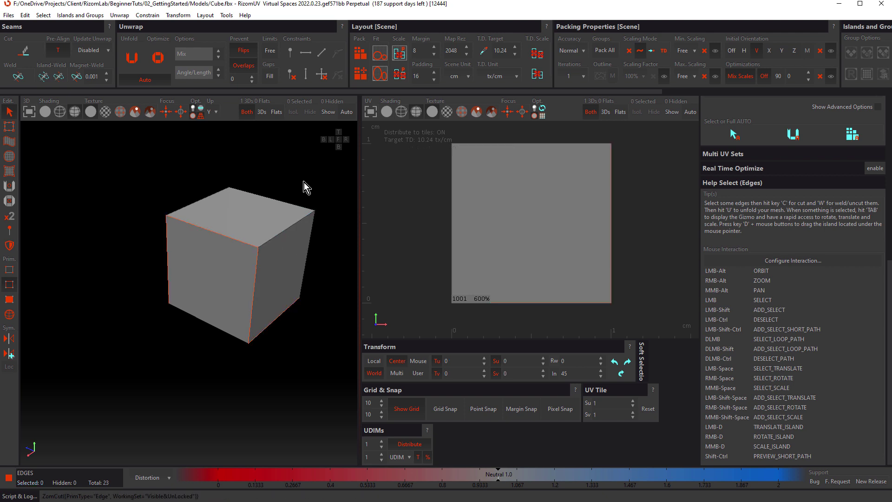
- Unfold the cube, and cut the two opposite edges of the pinched face in the distorted UV island
{"action": "key", "text": "u"}
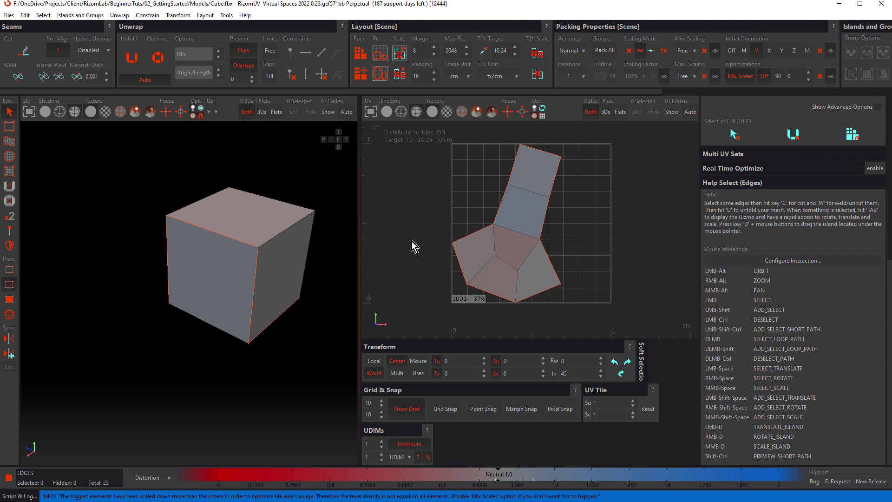
{"action": "left_click", "coordinate": [495, 239]}
{"action": "left_click", "coordinate": [530, 253], "text": "shift"}
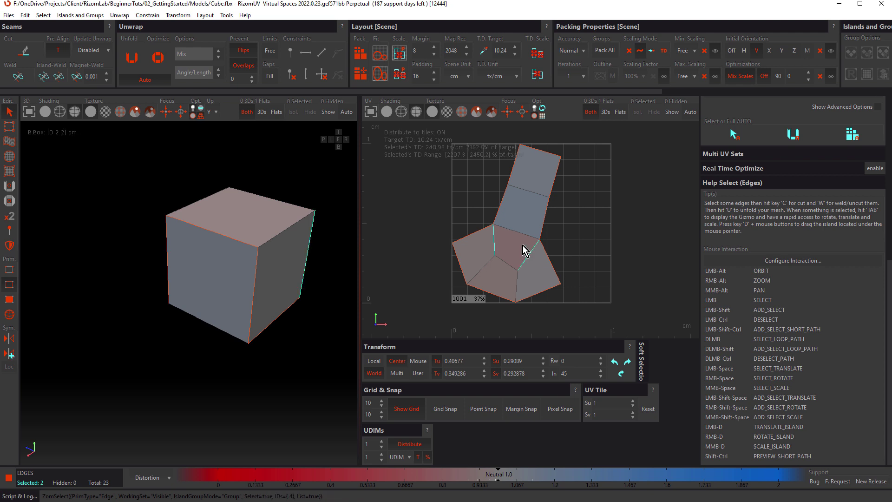
{"action": "key", "text": "c"}
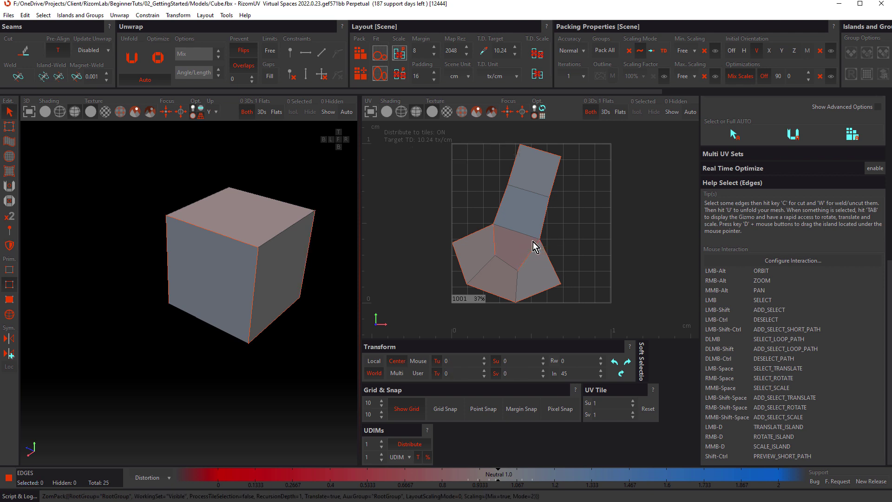
- Unfold the recut cube into a flat T shape and pack it inside the UV tile
{"action": "key", "text": "u"}
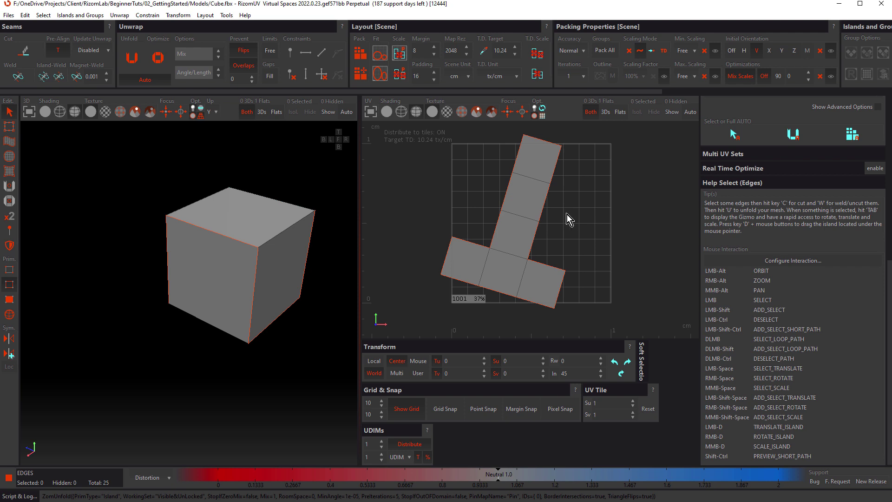
{"action": "key", "text": "p"}
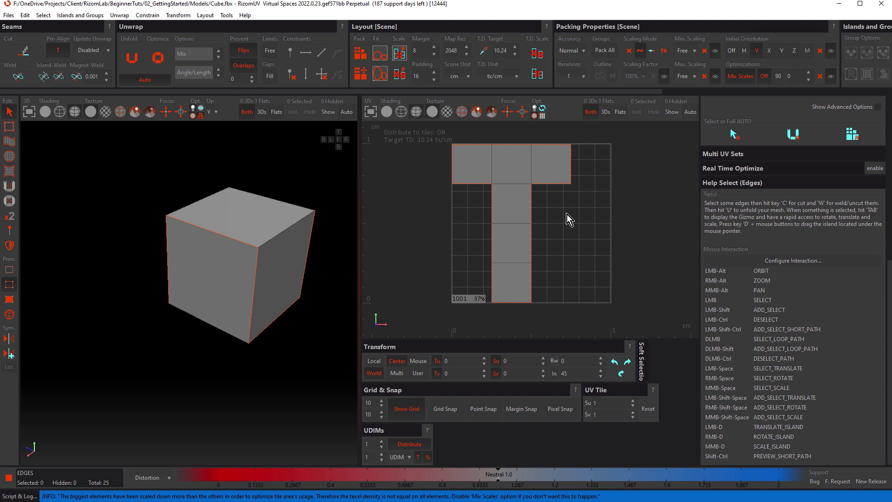
- Cut the two edges that join the side squares of the T-shaped island to its middle square
{"action": "left_click", "coordinate": [493, 164]}
{"action": "left_click", "coordinate": [532, 165], "text": "shift"}
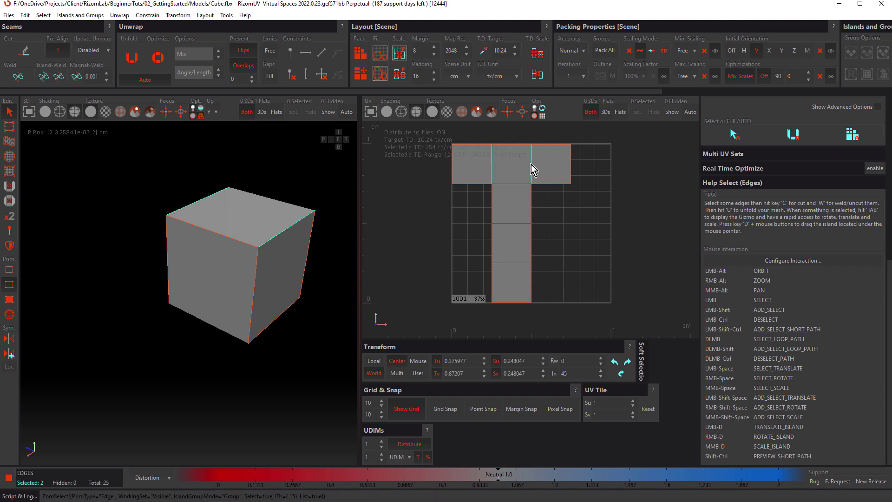
{"action": "key", "text": "c"}
- Weld both detached squares to the sides of the column's second square to form a cross, and pack the layout
{"action": "left_click", "coordinate": [493, 204]}
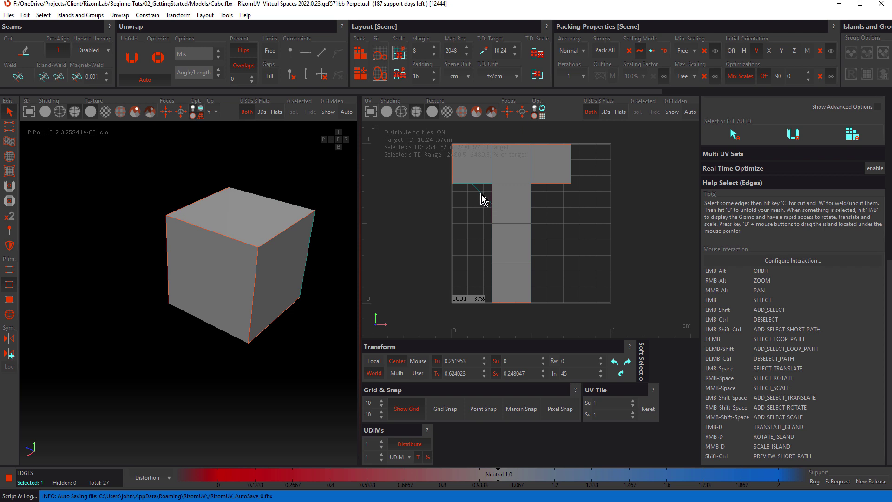
{"action": "key", "text": "w"}
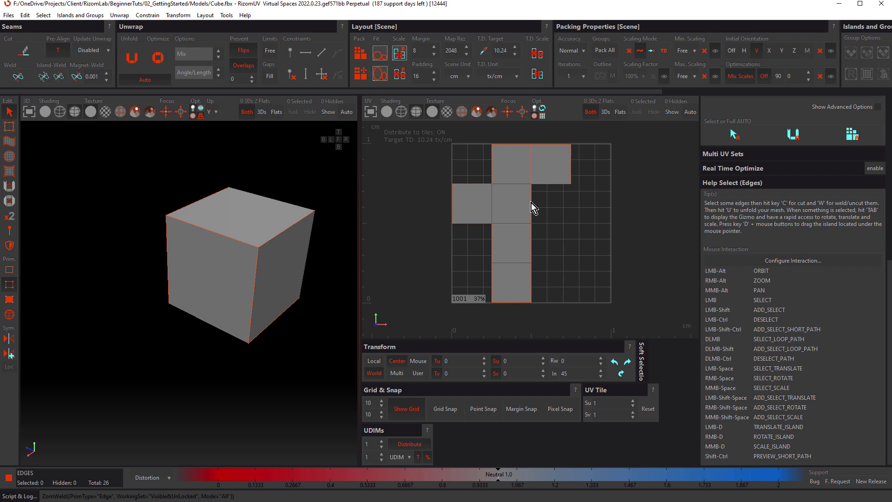
{"action": "left_click", "coordinate": [531, 202]}
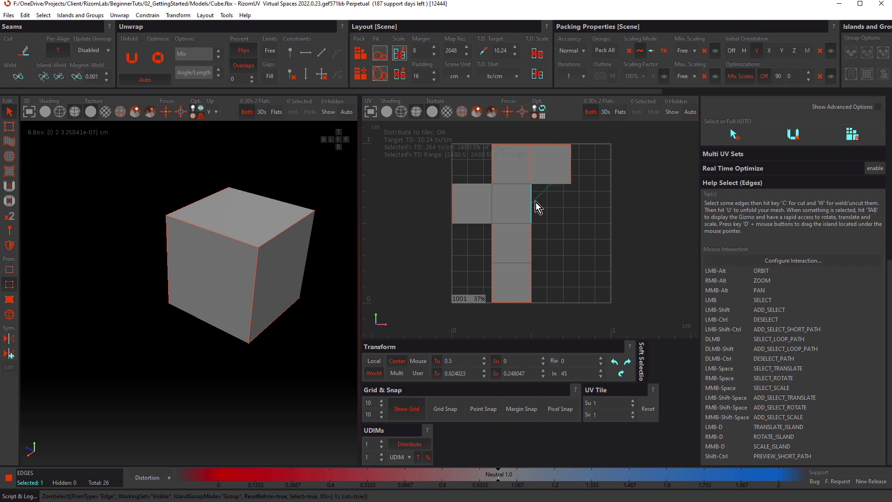
{"action": "key", "text": "w"}
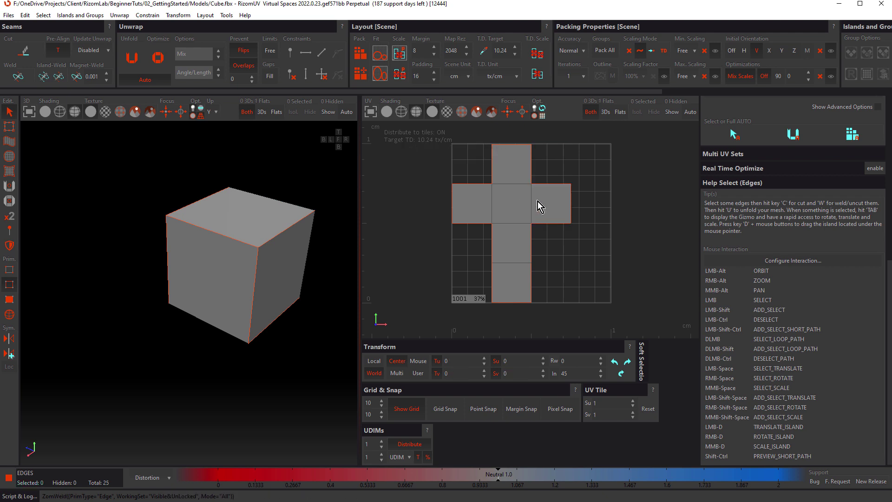
{"action": "key", "text": "p"}
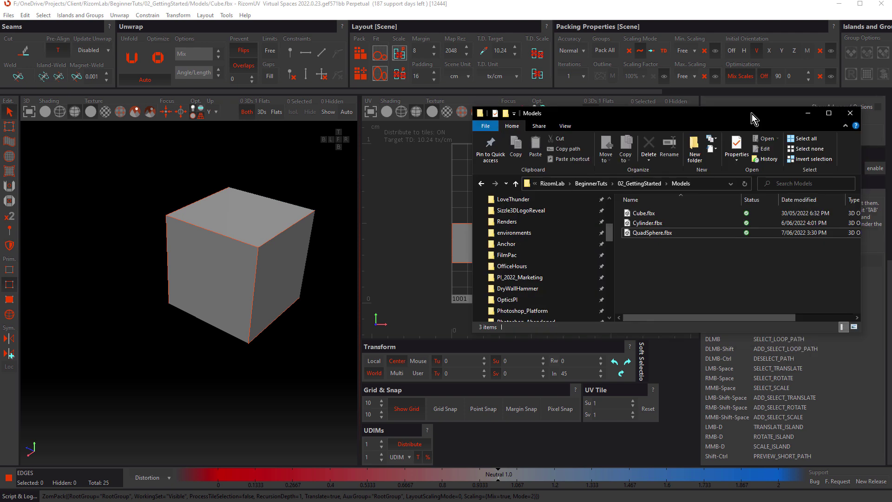
- Load Cylinder.fbx from the Models folder without saving the changes to the cube
{"action": "left_click_drag", "start_coordinate": [752, 113], "coordinate": [600, 107]}
{"action": "left_click_drag", "start_coordinate": [493, 108], "coordinate": [545, 116]}
{"action": "left_click_drag", "start_coordinate": [520, 227], "coordinate": [238, 225]}
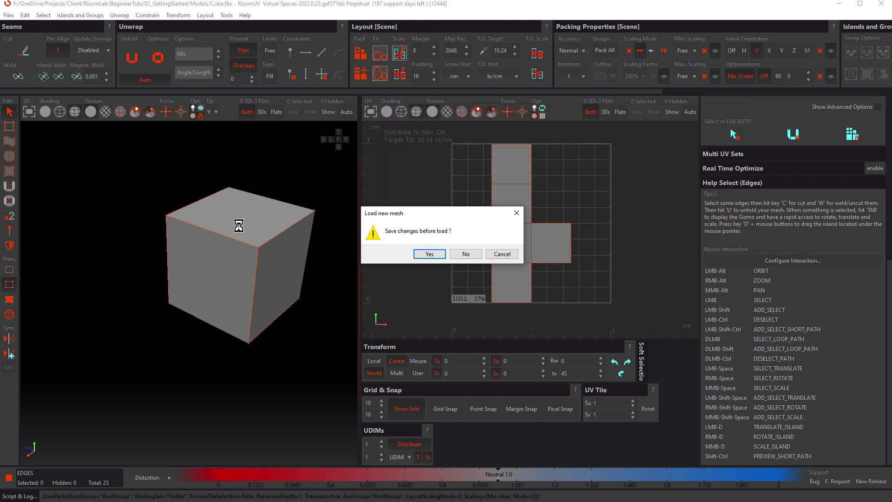
{"action": "left_click", "coordinate": [466, 254]}
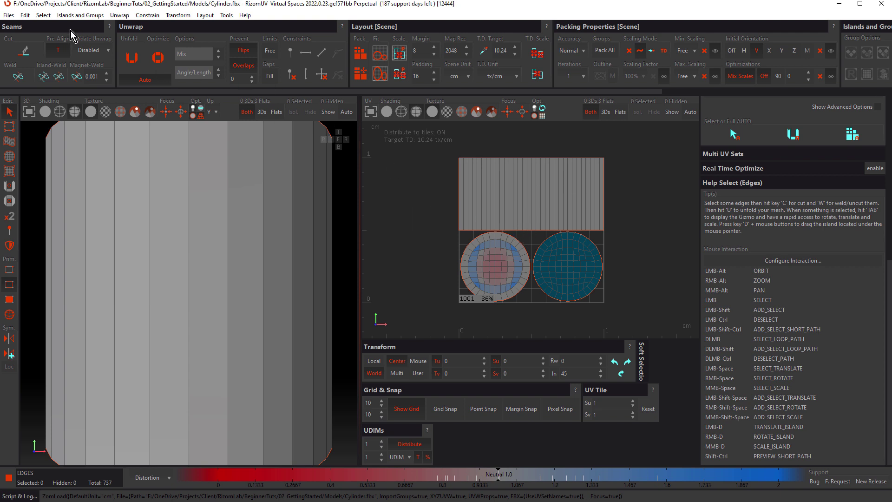
{"action": "left_click", "coordinate": [14, 15]}
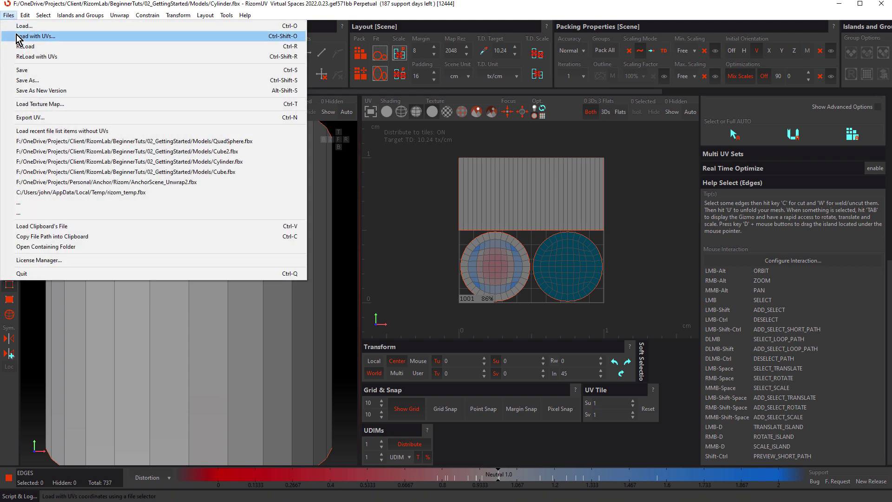
{"action": "left_click", "coordinate": [39, 6]}
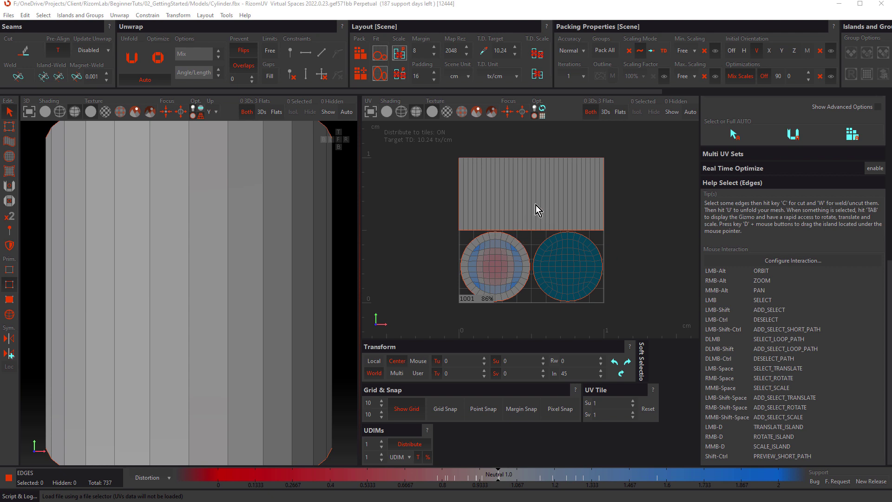
- Try to weld the blue flipped cap to the last lower edge of the cylinder's side island, and undo the weld
{"action": "scroll", "coordinate": [592, 242], "scroll_direction": "up", "scroll_amount": 3}
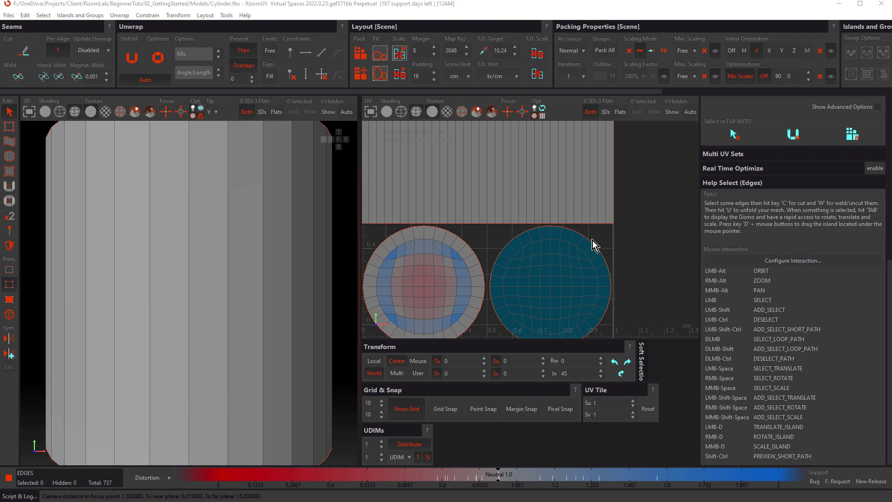
{"action": "left_click", "coordinate": [609, 224]}
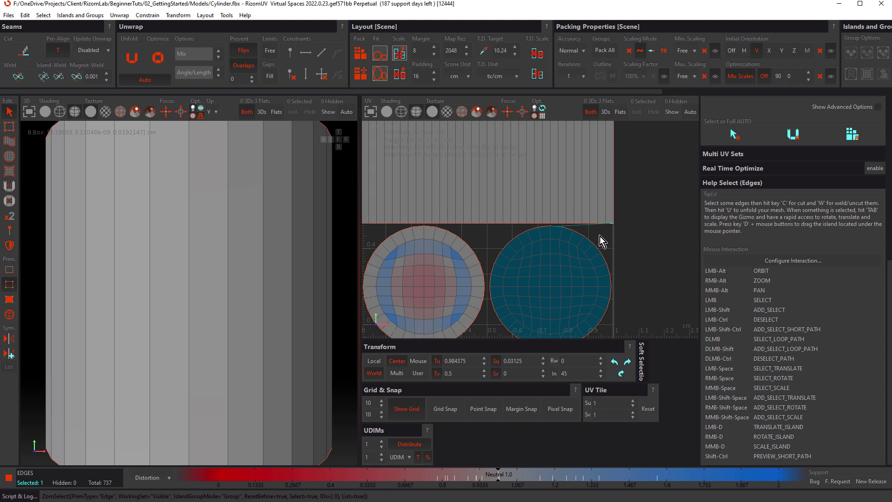
{"action": "key", "text": "w"}
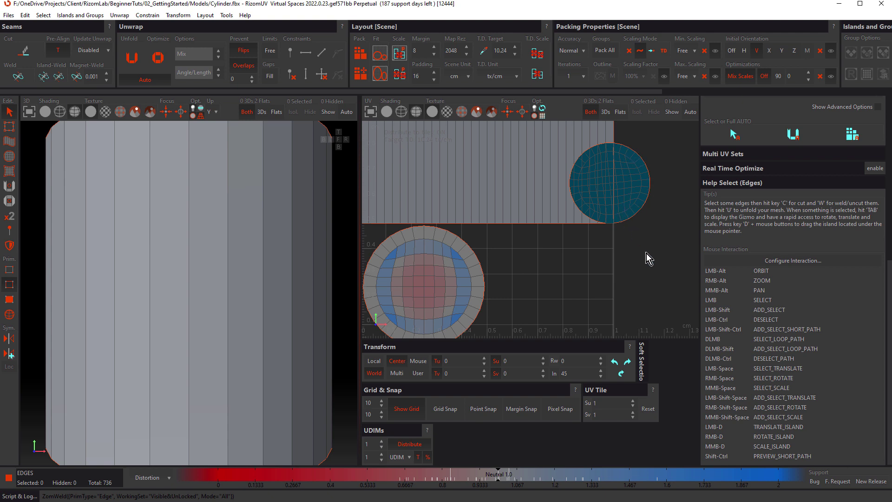
{"action": "key", "text": "ctrl+z"}
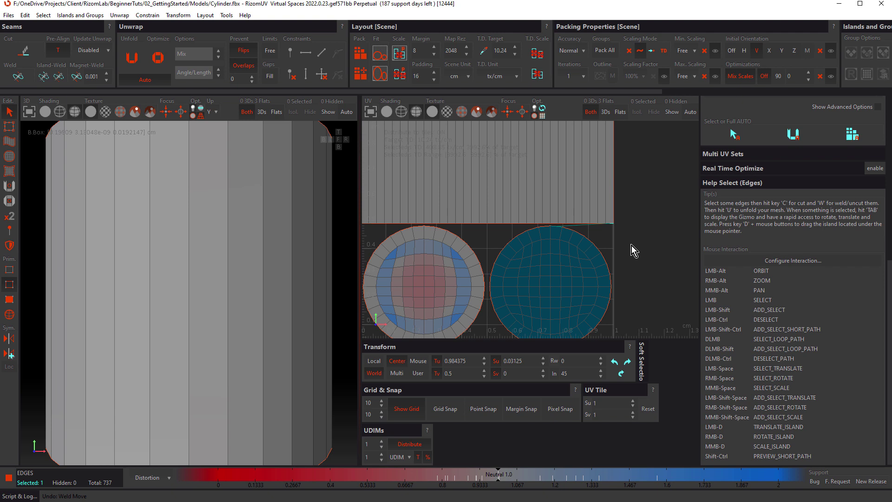
- Select the blue flipped cap island, flip it horizontally toward the other cap, and clear the selection
{"action": "left_click", "coordinate": [9, 315]}
{"action": "left_click", "coordinate": [556, 266]}
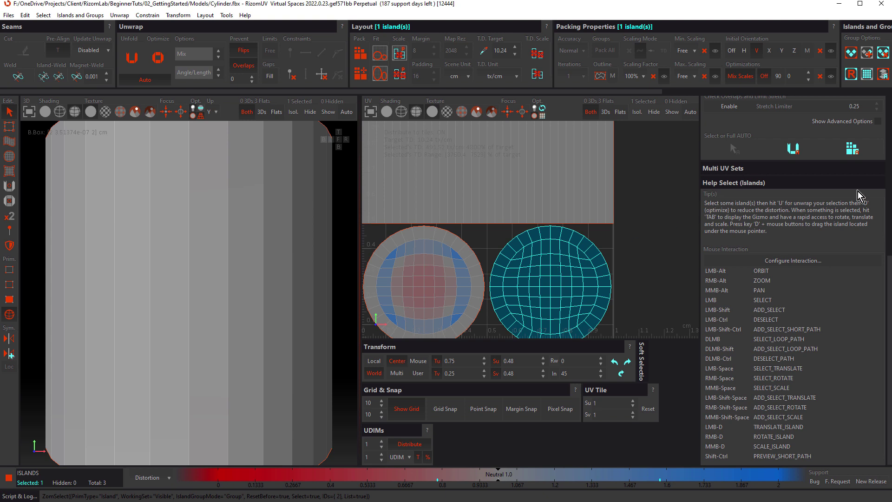
{"action": "scroll", "coordinate": [888, 261], "scroll_direction": "up", "scroll_amount": 1}
{"action": "left_click_drag", "start_coordinate": [888, 262], "coordinate": [889, 106]}
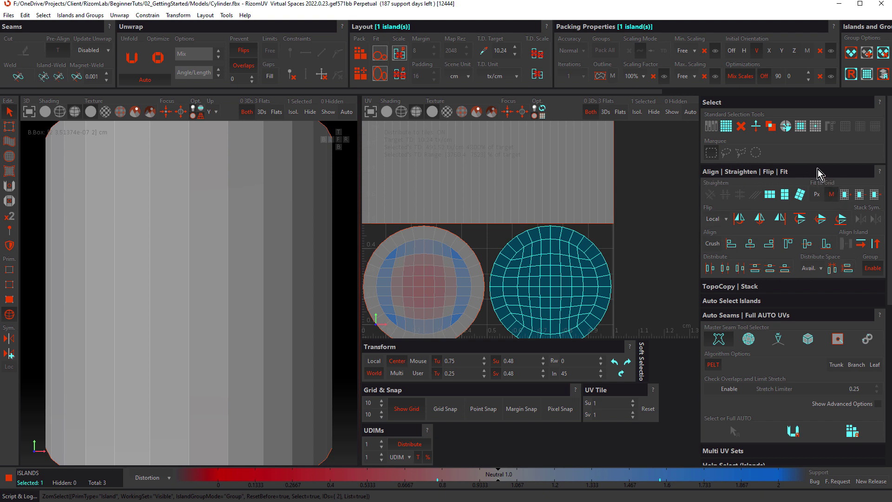
{"action": "left_click", "coordinate": [740, 219]}
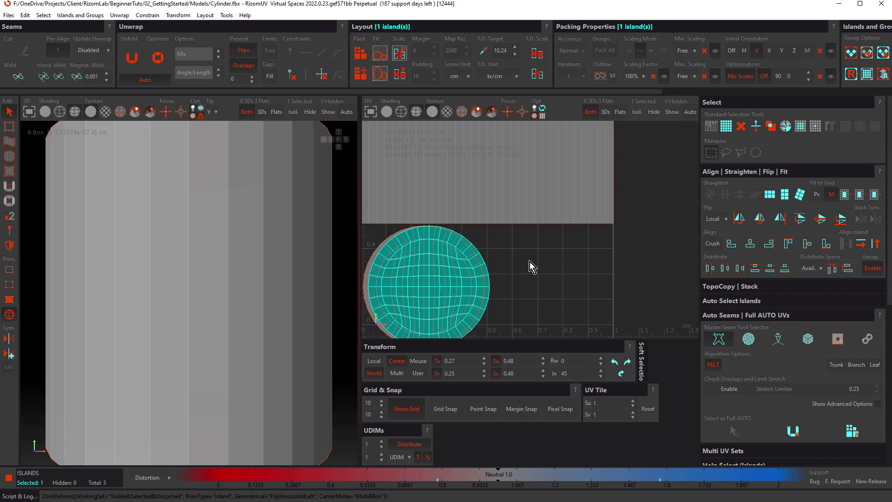
{"action": "left_click", "coordinate": [516, 246]}
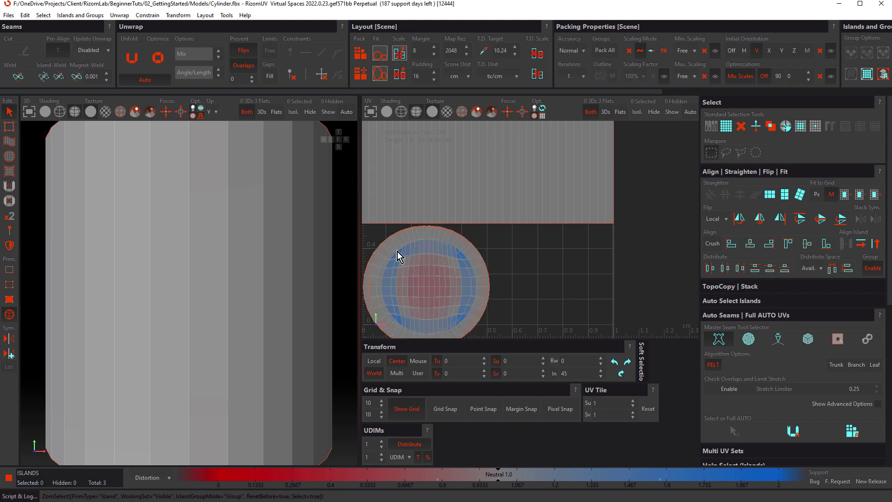
- Weld the mirrored cap to the side island along the last edge of its lower border
{"action": "left_click", "coordinate": [9, 285]}
{"action": "left_click", "coordinate": [613, 225]}
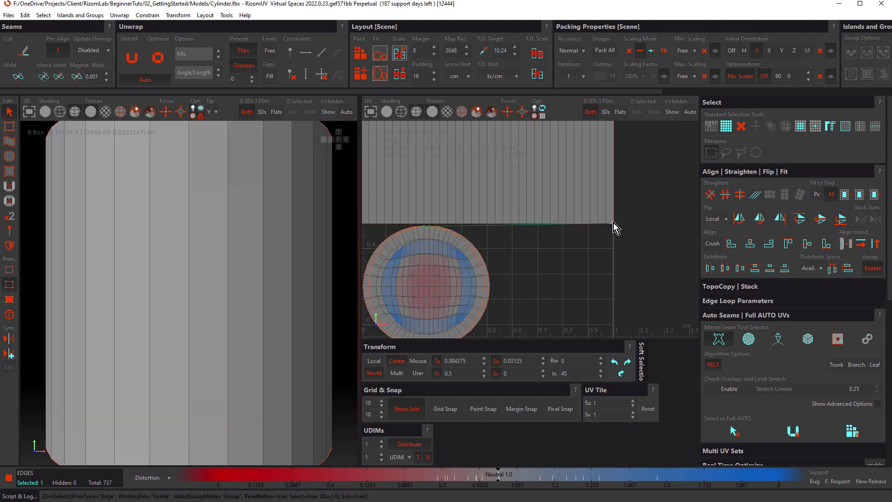
{"action": "key", "text": "w"}
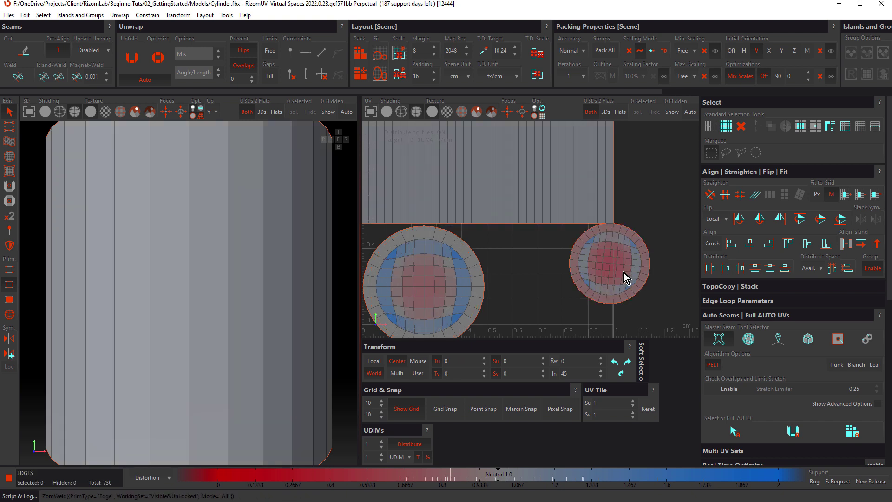
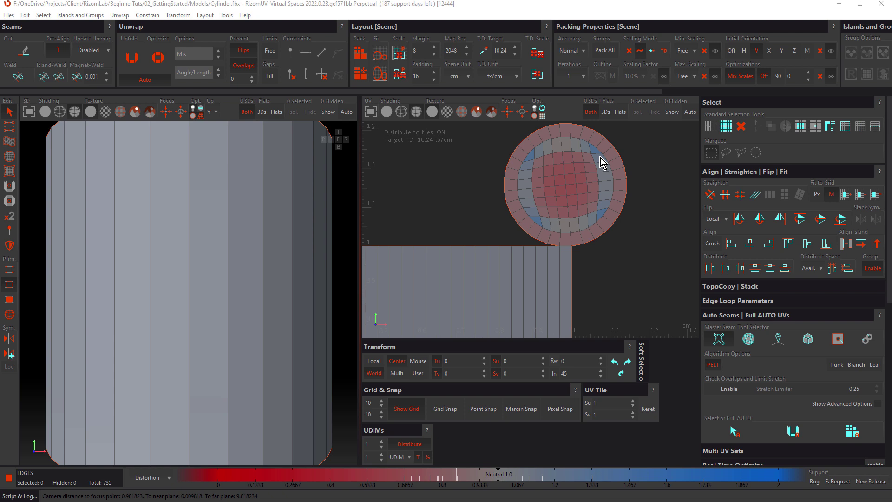
- Display the checker texture on the cylinder in the 3D view to inspect the top cap's distortion
{"action": "scroll", "coordinate": [278, 201], "scroll_direction": "down", "scroll_amount": 4}
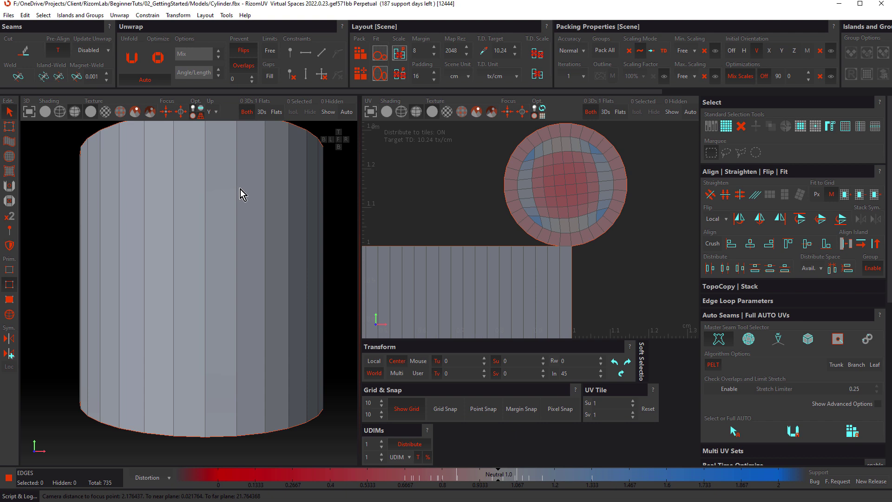
{"action": "left_click_drag", "start_coordinate": [236, 194], "coordinate": [242, 285], "text": "alt"}
{"action": "scroll", "coordinate": [238, 256], "scroll_direction": "up", "scroll_amount": 2}
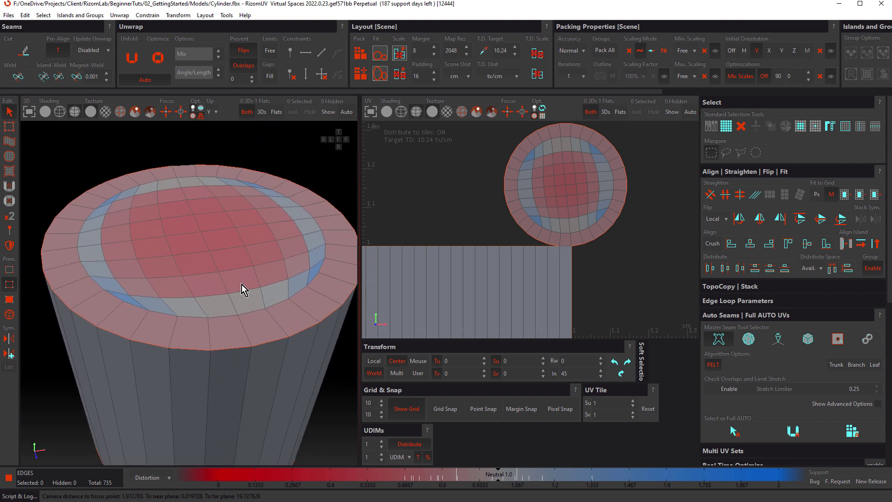
{"action": "left_click", "coordinate": [106, 116]}
{"action": "left_click_drag", "start_coordinate": [175, 205], "coordinate": [199, 230], "text": "alt"}
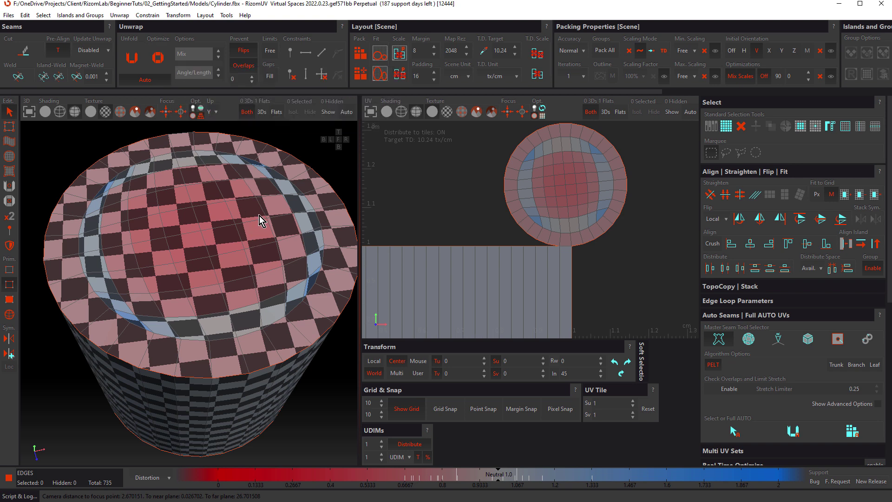
- Optimize the cylinder's UVs to reduce the distortion, and pack the island inside the UV tile
{"action": "key", "text": "o"}
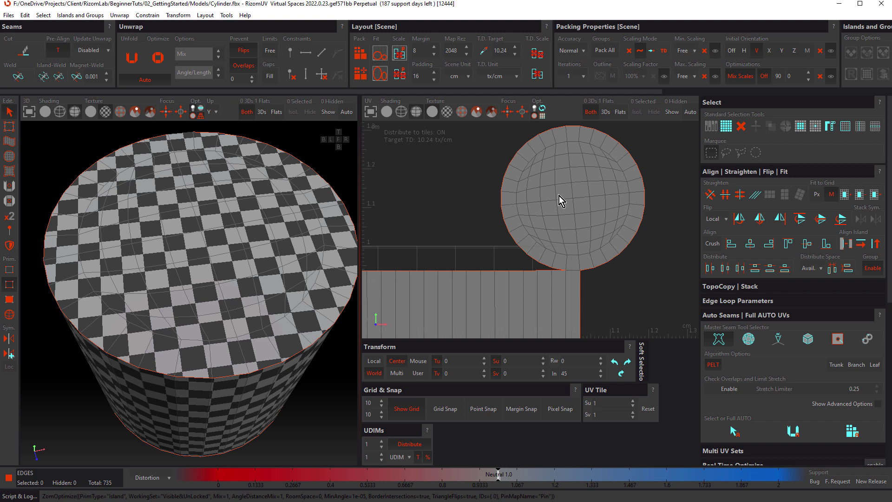
{"action": "scroll", "coordinate": [480, 203], "scroll_direction": "down", "scroll_amount": 4}
{"action": "middle_click_drag", "start_coordinate": [482, 230], "coordinate": [529, 215]}
{"action": "scroll", "coordinate": [523, 210], "scroll_direction": "down", "scroll_amount": 2}
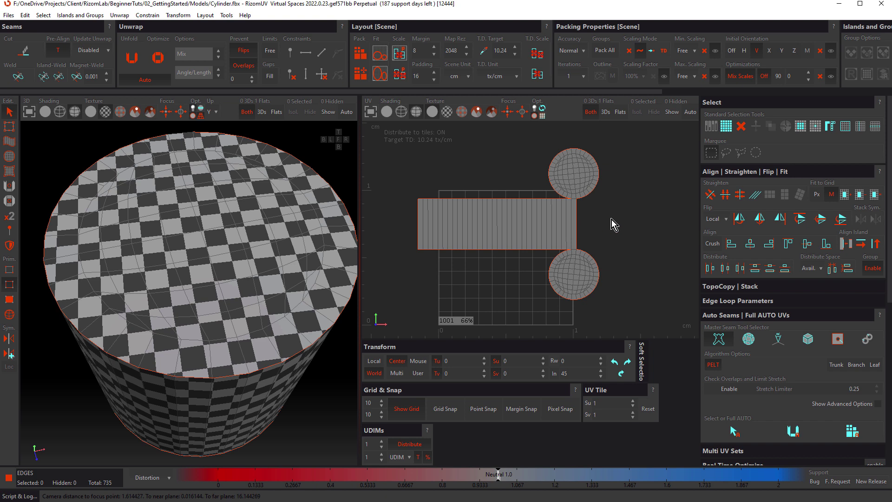
{"action": "key", "text": "p"}
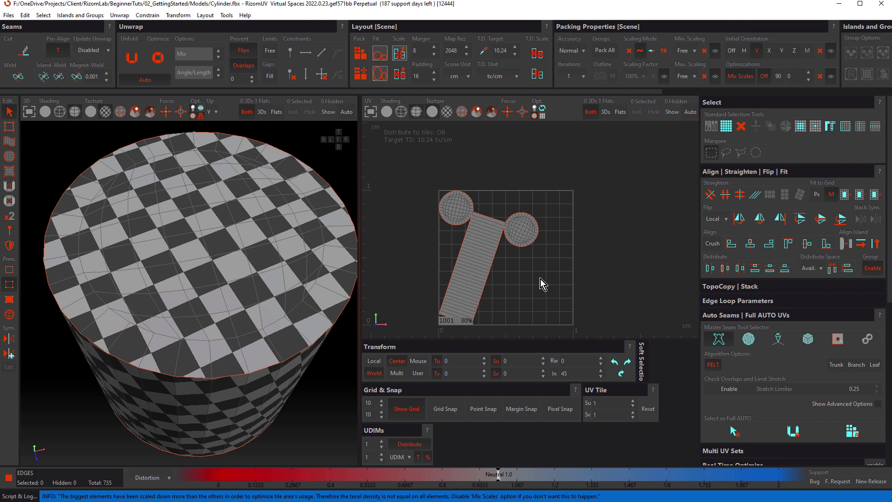
- Align the tilted island to the edge joining the strip between the two caps, and repack it
{"action": "scroll", "coordinate": [490, 257], "scroll_direction": "up", "scroll_amount": 3}
{"action": "left_click", "coordinate": [489, 204]}
{"action": "scroll", "coordinate": [491, 207], "scroll_direction": "down", "scroll_amount": 2}
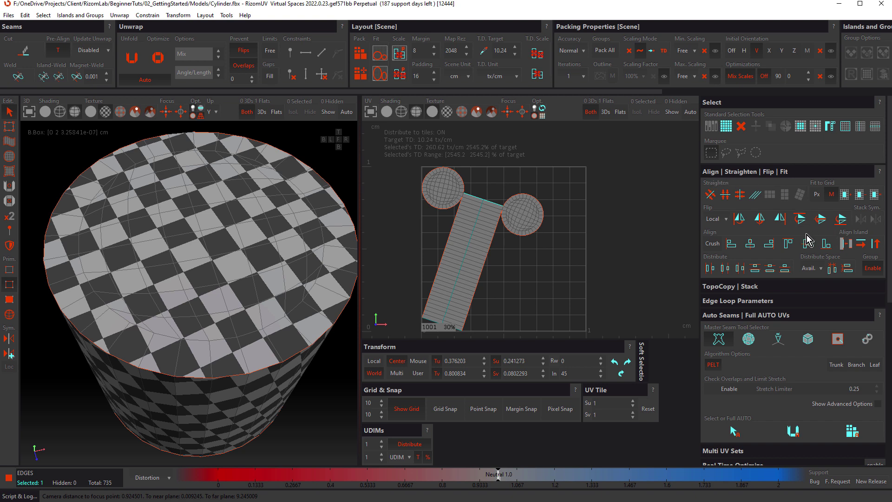
{"action": "left_click", "coordinate": [862, 246]}
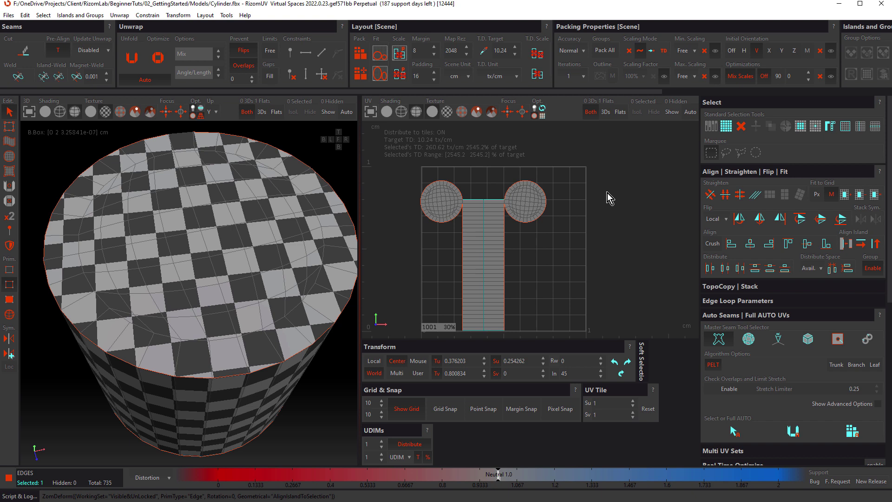
{"action": "key", "text": "p"}
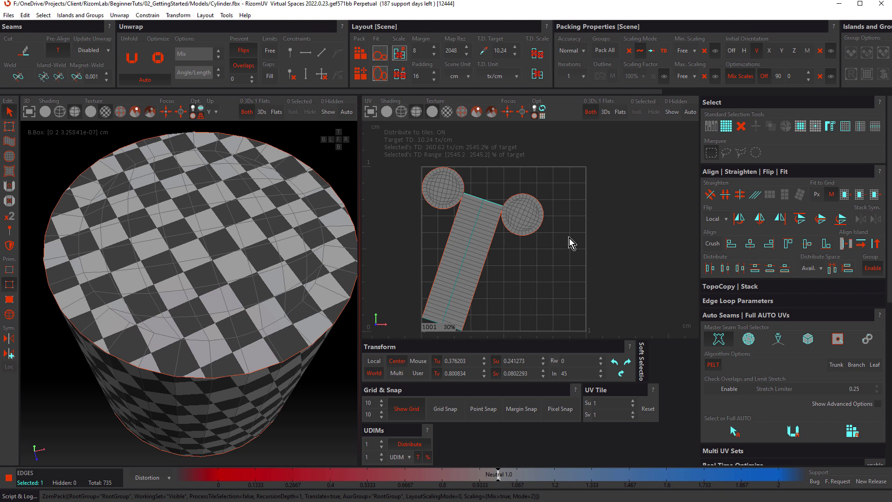
- Align the cylinder island to the strip's end edge and pack it, and realign it to the strip's long side border and repack
{"action": "left_click", "coordinate": [861, 245]}
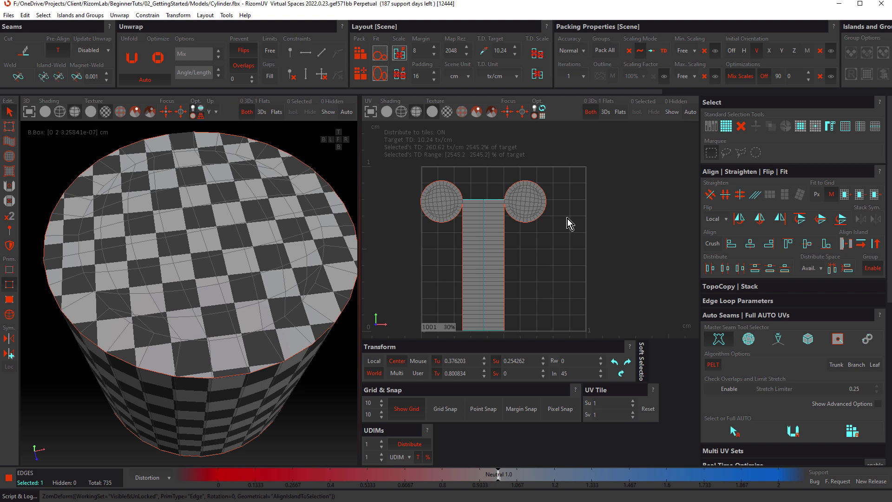
{"action": "key", "text": "p"}
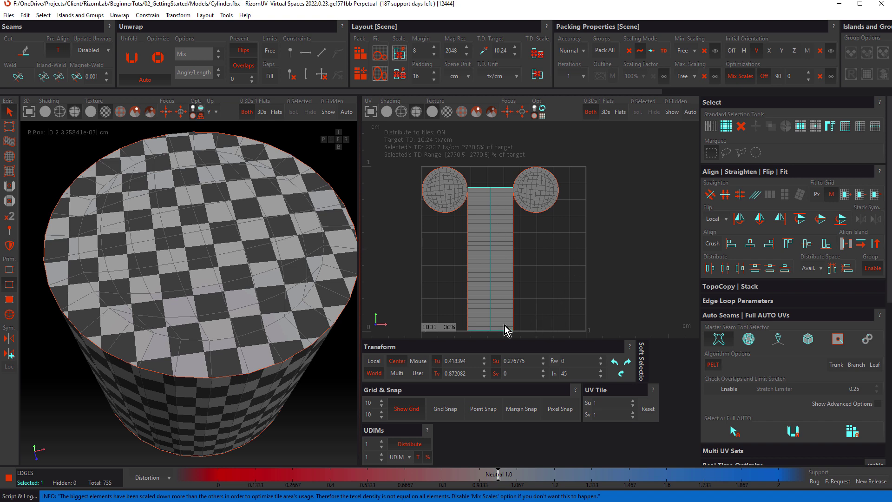
{"action": "left_click", "coordinate": [468, 257]}
{"action": "double_click", "coordinate": [468, 245]}
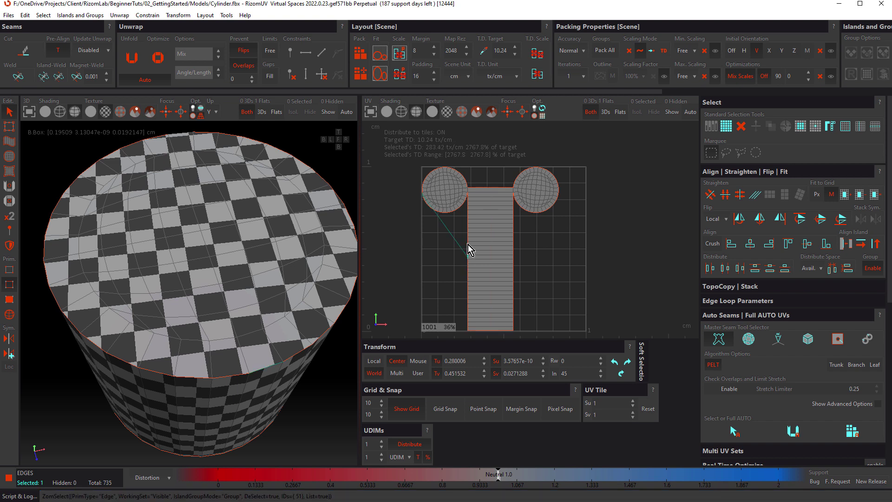
{"action": "left_click", "coordinate": [846, 244]}
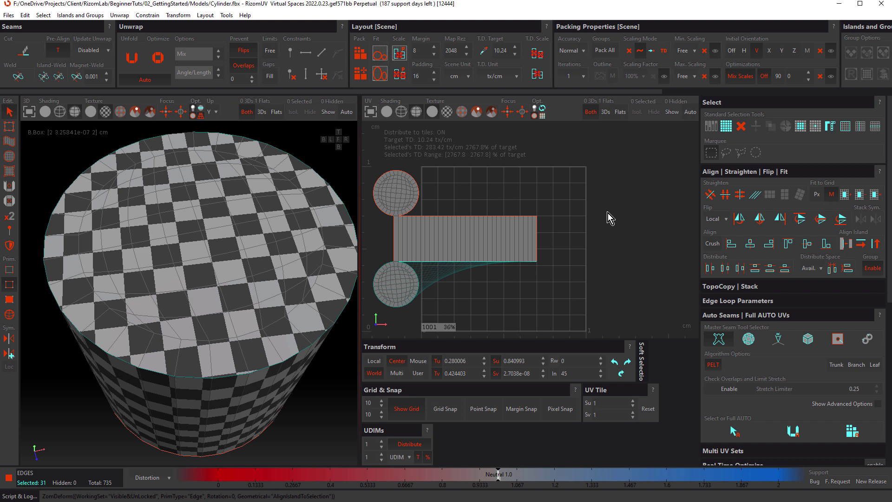
{"action": "key", "text": "p"}
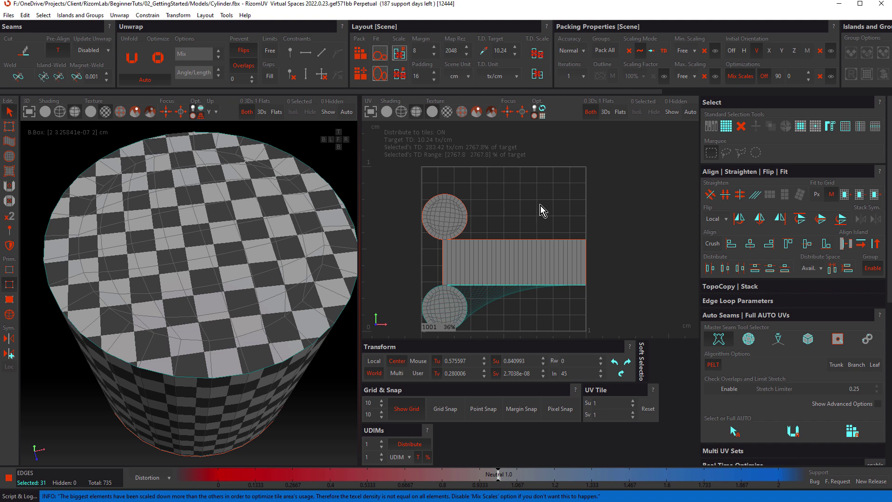
- Load QuadSphere.fbx without its UVs, discarding the changes made to the cylinder
{"action": "left_click", "coordinate": [9, 15]}
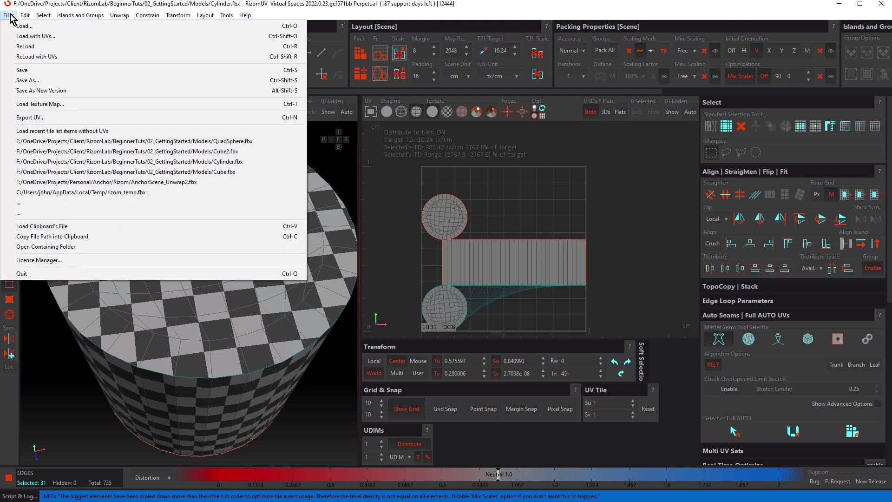
{"action": "left_click", "coordinate": [19, 27]}
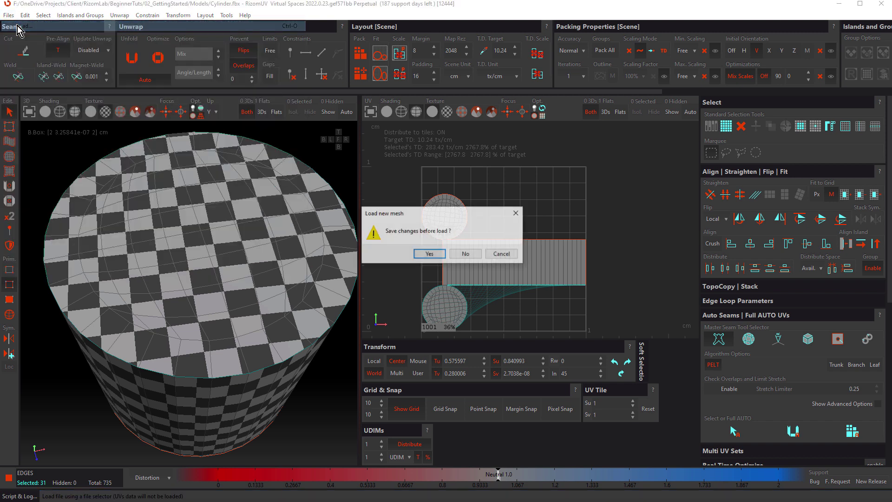
{"action": "left_click", "coordinate": [462, 254]}
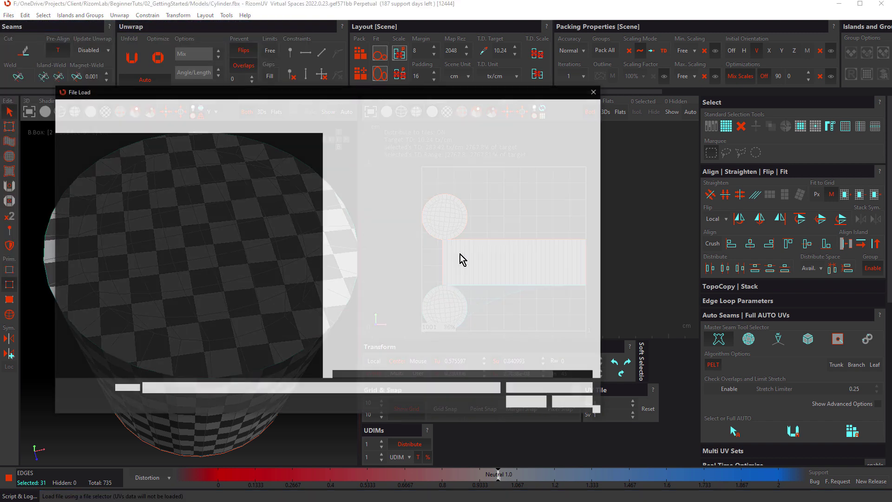
{"action": "double_click", "coordinate": [354, 172]}
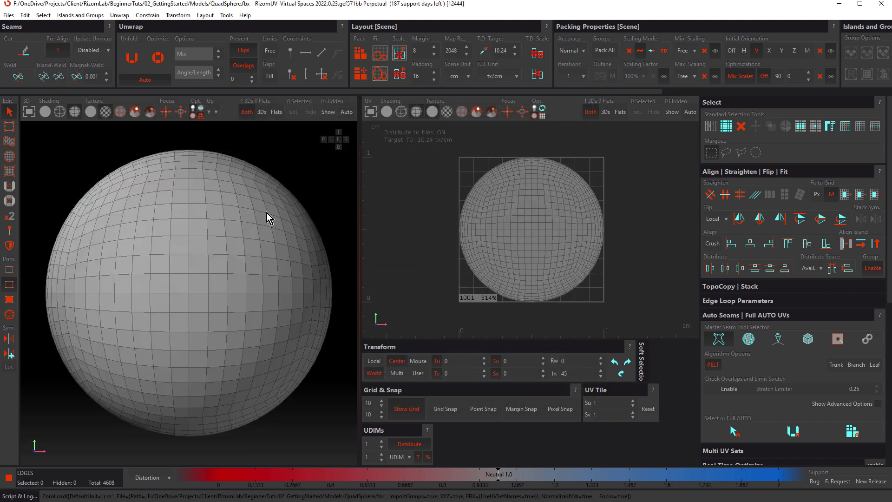
{"action": "scroll", "coordinate": [266, 210], "scroll_direction": "down", "scroll_amount": 2}
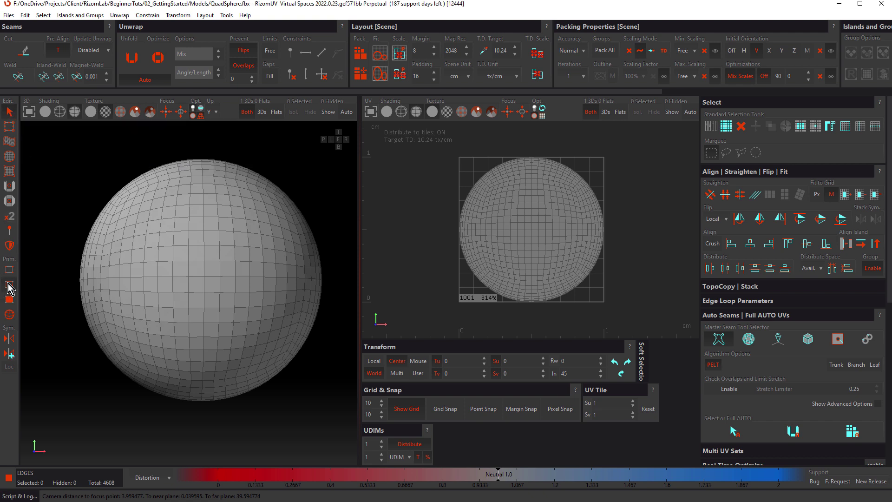
{"action": "middle_click_drag", "start_coordinate": [218, 219], "coordinate": [192, 230]}
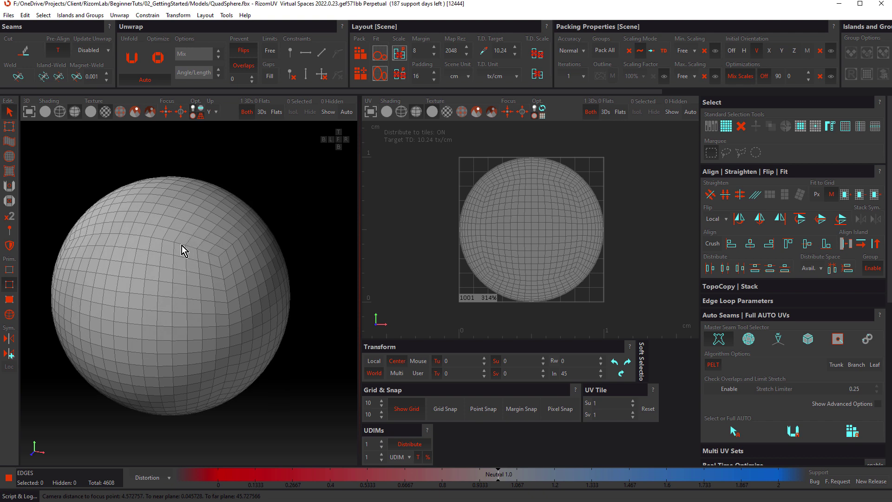
{"action": "double_click", "coordinate": [180, 245]}
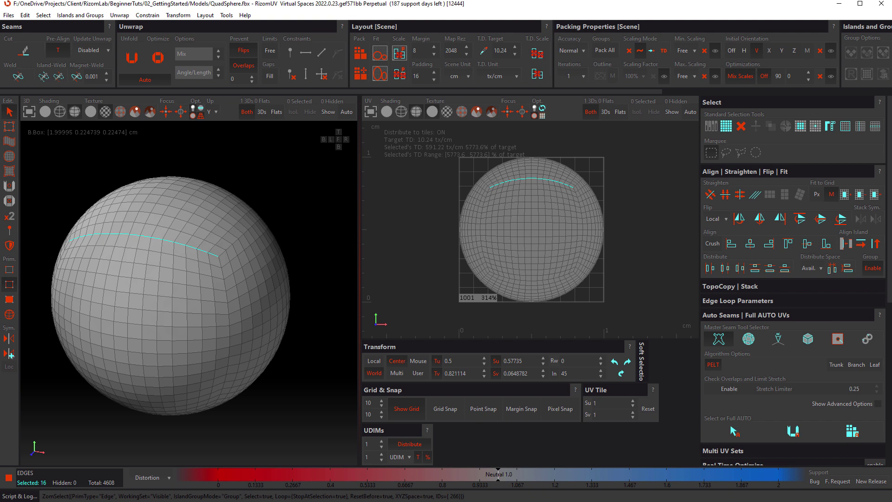
{"action": "scroll", "coordinate": [890, 290], "scroll_direction": "down", "scroll_amount": 5}
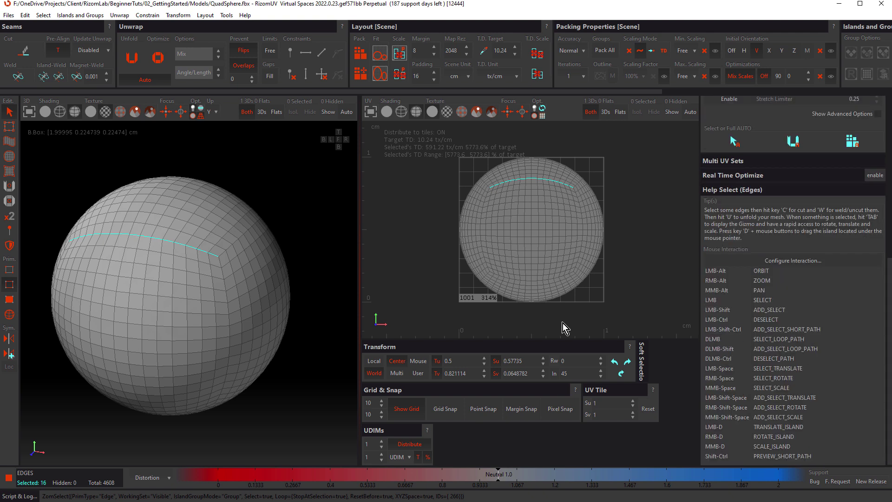
{"action": "double_click", "coordinate": [229, 247], "text": "shift"}
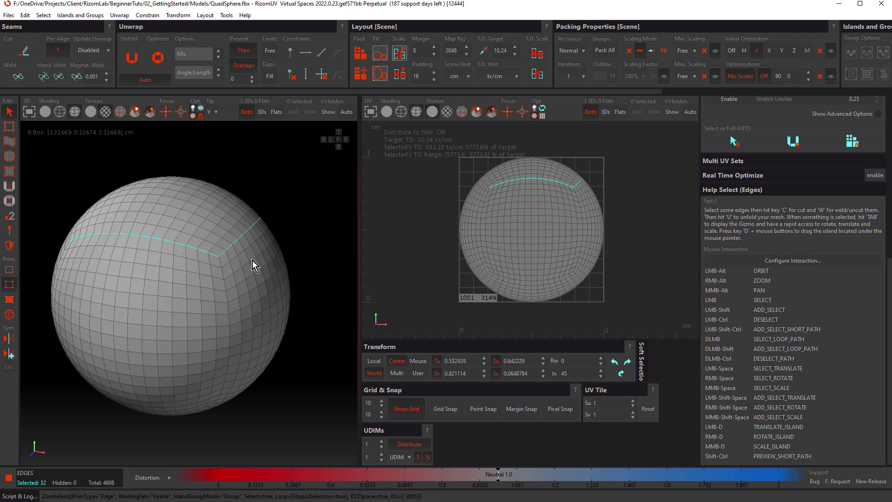
{"action": "left_click", "coordinate": [295, 214]}
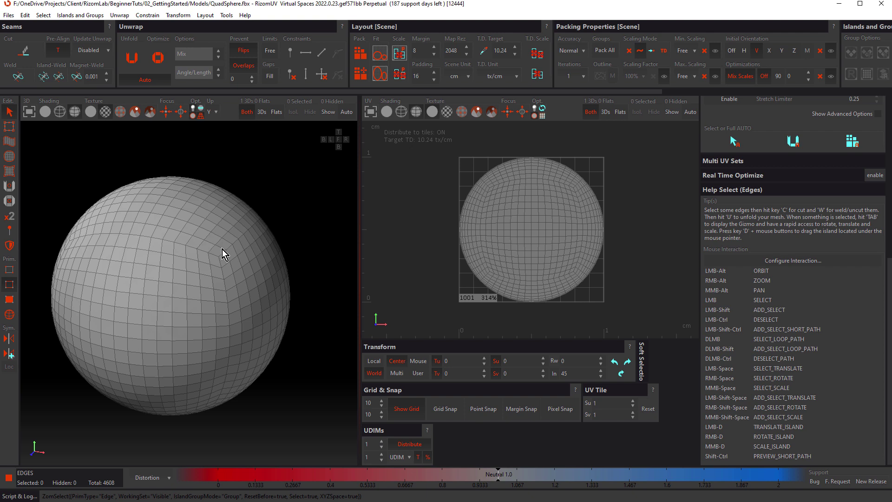
- Select the three edges meeting at the sphere's upper corner vertex and extend them into edge loops with Select Loops
{"action": "left_click", "coordinate": [214, 255]}
{"action": "left_click", "coordinate": [221, 264]}
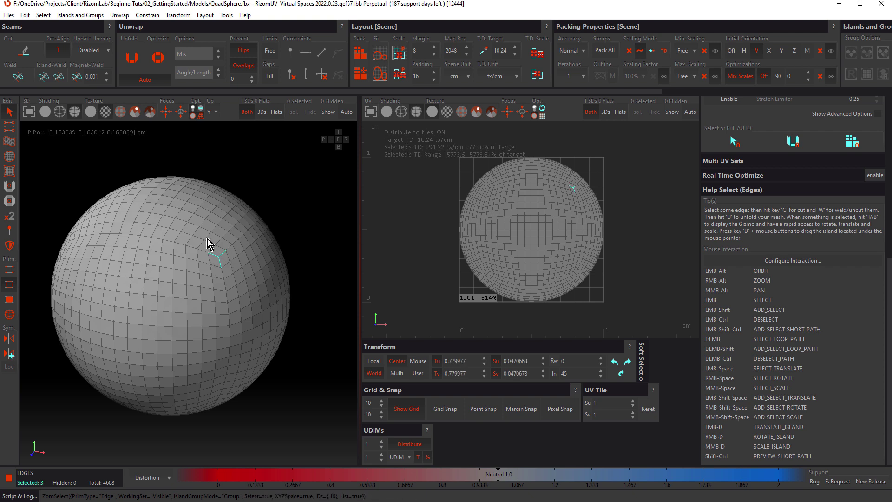
{"action": "left_click", "coordinate": [42, 15]}
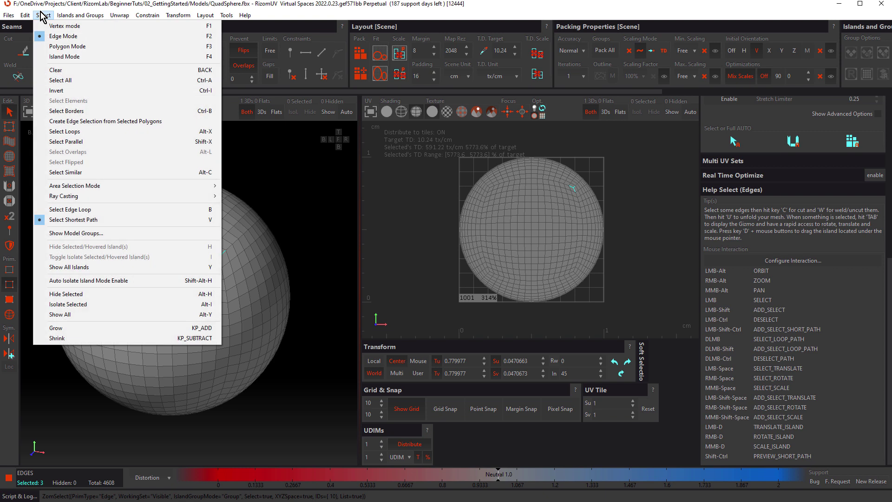
{"action": "left_click", "coordinate": [69, 132]}
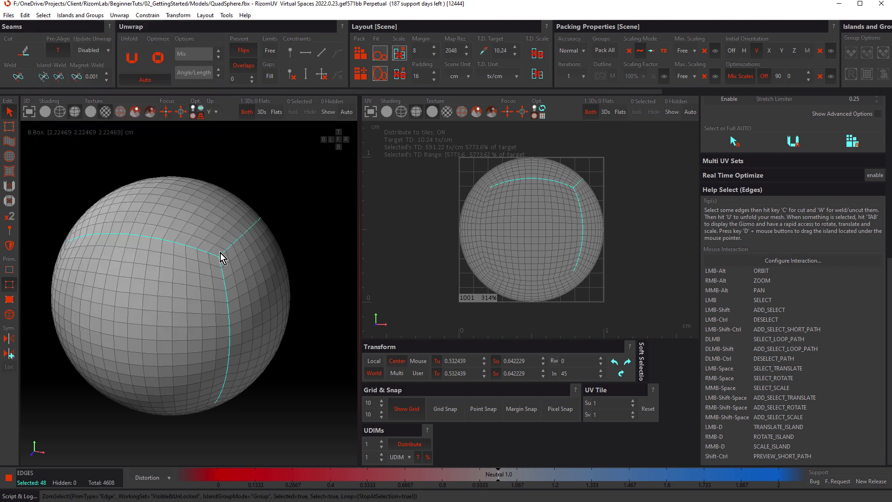
- Add the two remaining edge loops at the adjacent corner vertex to the selection, and cut the sphere along all selected loops
{"action": "scroll", "coordinate": [224, 253], "scroll_direction": "down", "scroll_amount": 4}
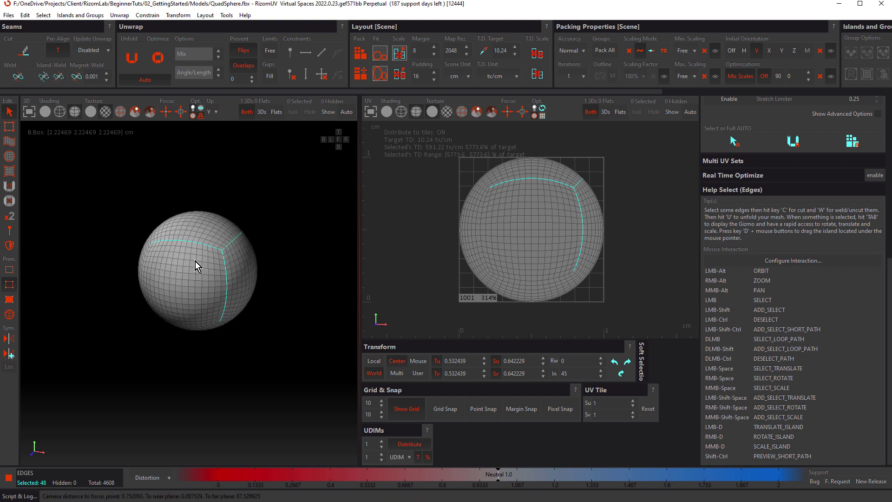
{"action": "left_click_drag", "start_coordinate": [205, 264], "coordinate": [227, 266], "text": "alt"}
{"action": "scroll", "coordinate": [227, 267], "scroll_direction": "up", "scroll_amount": 3}
{"action": "double_click", "coordinate": [228, 263], "text": "shift"}
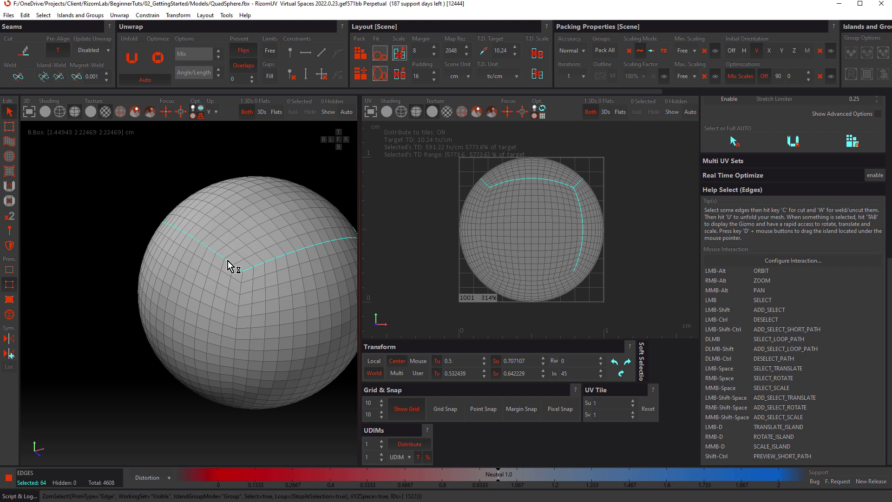
{"action": "double_click", "coordinate": [241, 279], "text": "shift"}
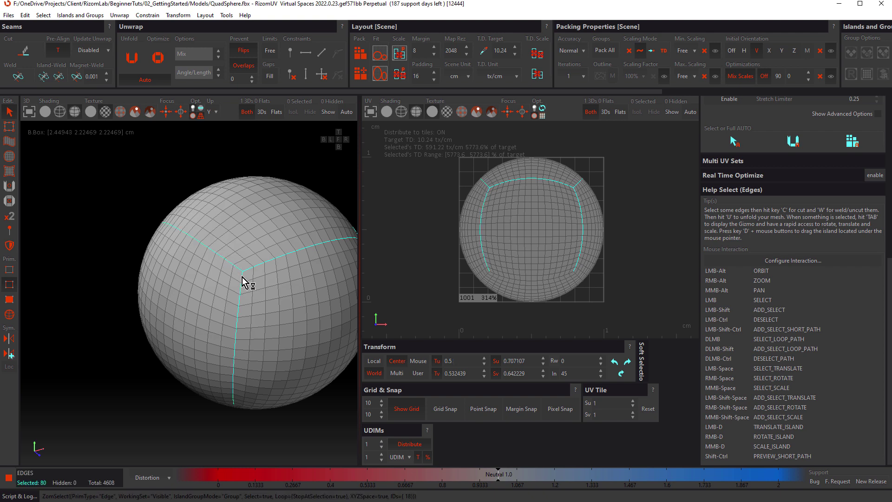
{"action": "key", "text": "c"}
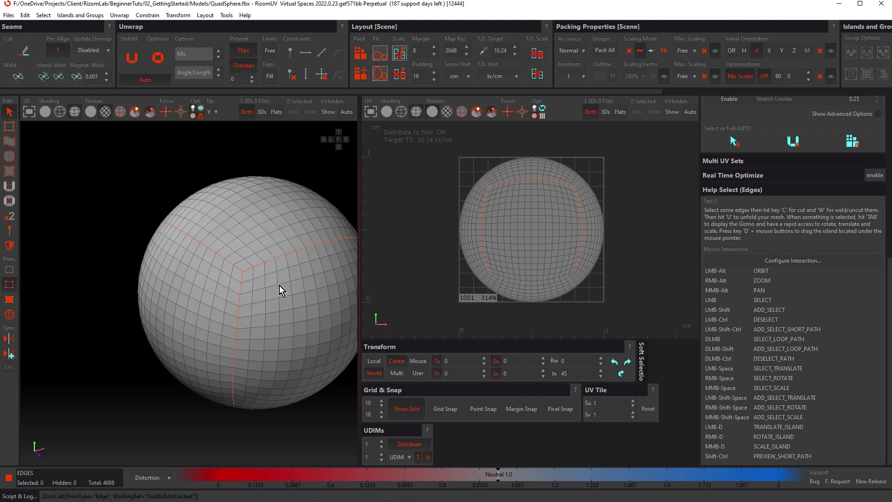
- Unfold the cut sphere and pack the resulting island inside the UV tile
{"action": "key", "text": "u"}
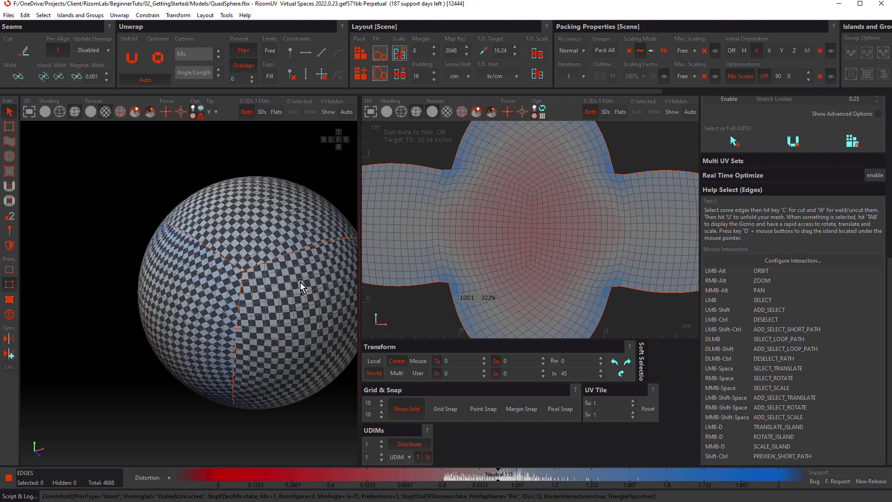
{"action": "scroll", "coordinate": [520, 221], "scroll_direction": "down", "scroll_amount": 2}
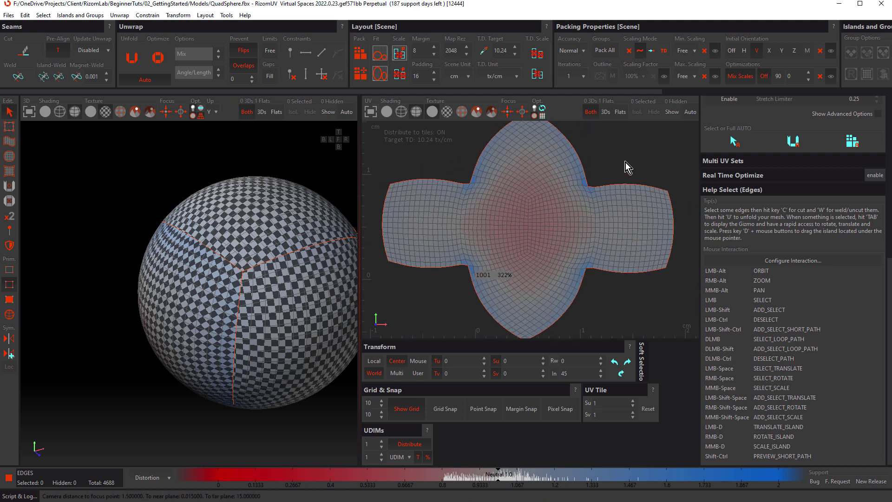
{"action": "key", "text": "p"}
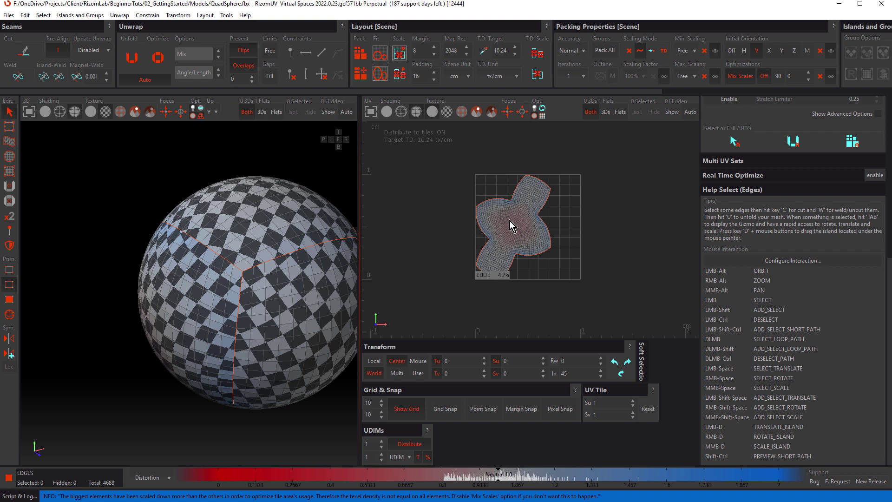
- Cut two more edge loops running from the island's upper inner corners into the compressed centre, and unfold and pack the island
{"action": "scroll", "coordinate": [509, 222], "scroll_direction": "up", "scroll_amount": 5}
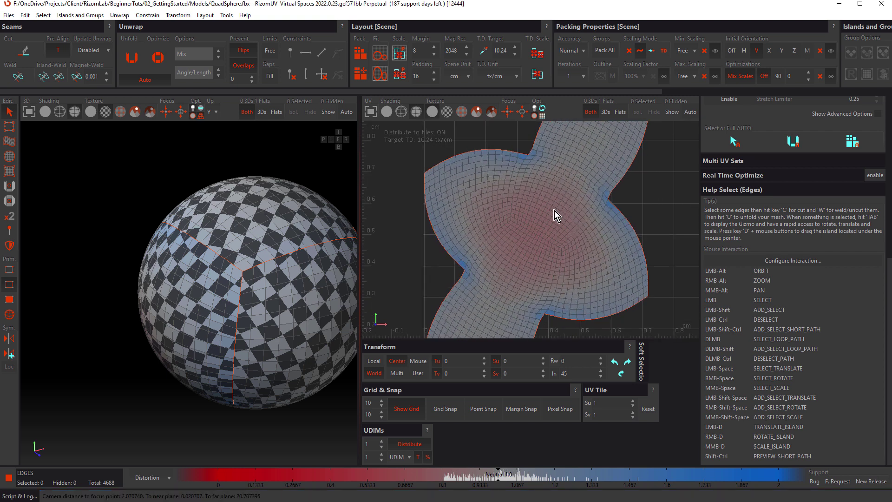
{"action": "double_click", "coordinate": [520, 175]}
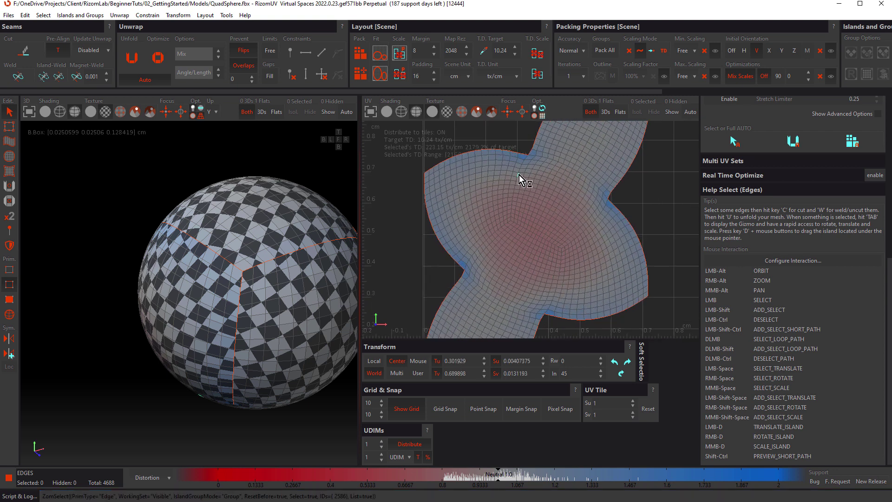
{"action": "double_click", "coordinate": [603, 208], "text": "shift"}
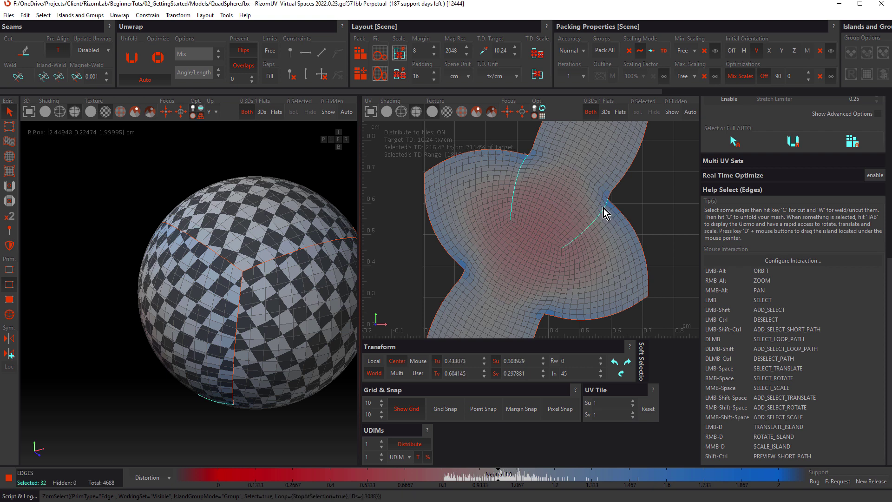
{"action": "key", "text": "c"}
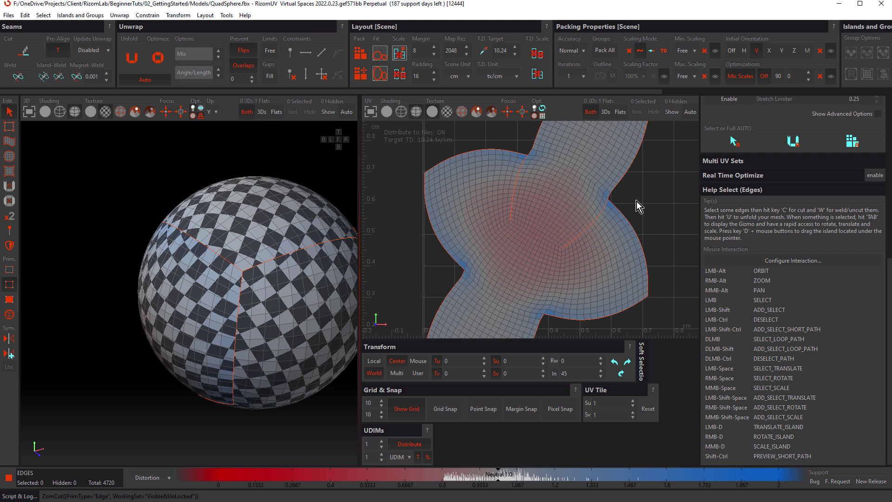
{"action": "key", "text": "u"}
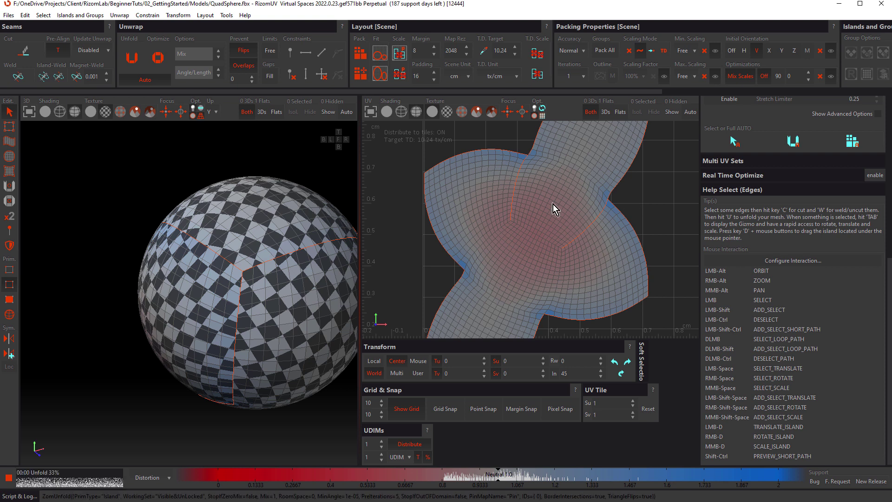
{"action": "key", "text": "f"}
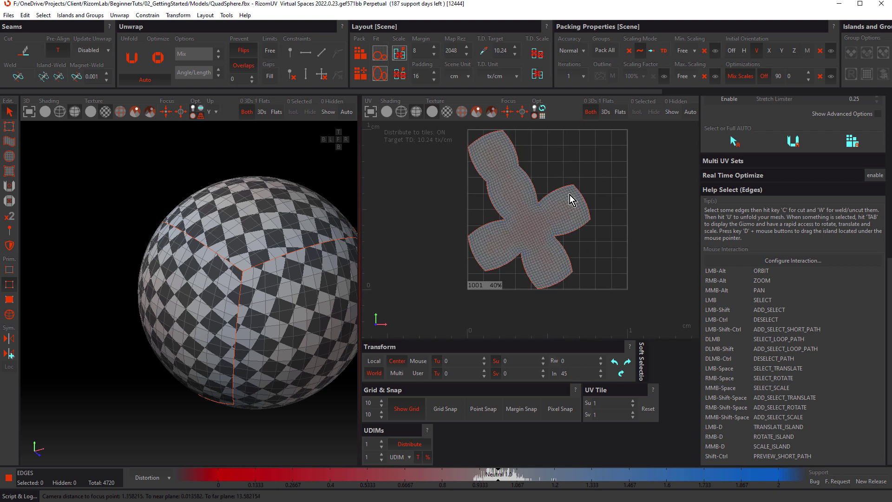
- Align the cross-shaped island upright to the border loop at the end of its long arm, and repack it
{"action": "double_click", "coordinate": [481, 138]}
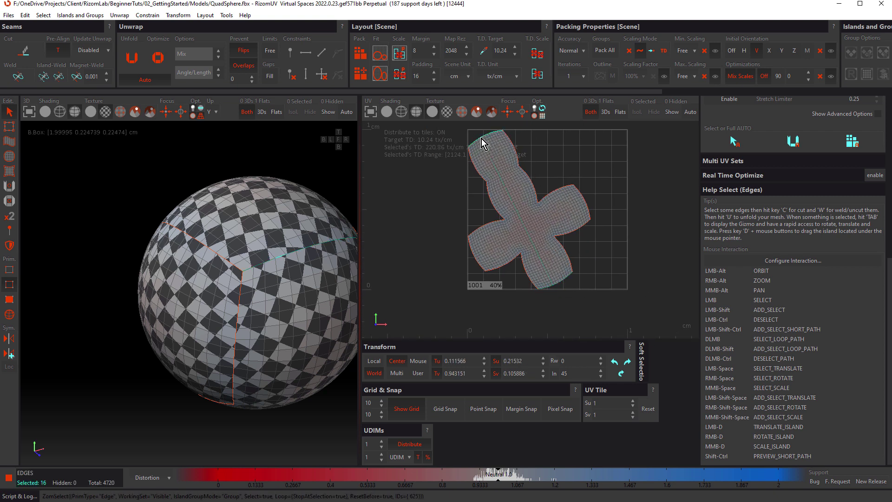
{"action": "scroll", "coordinate": [888, 274], "scroll_direction": "up", "scroll_amount": 5}
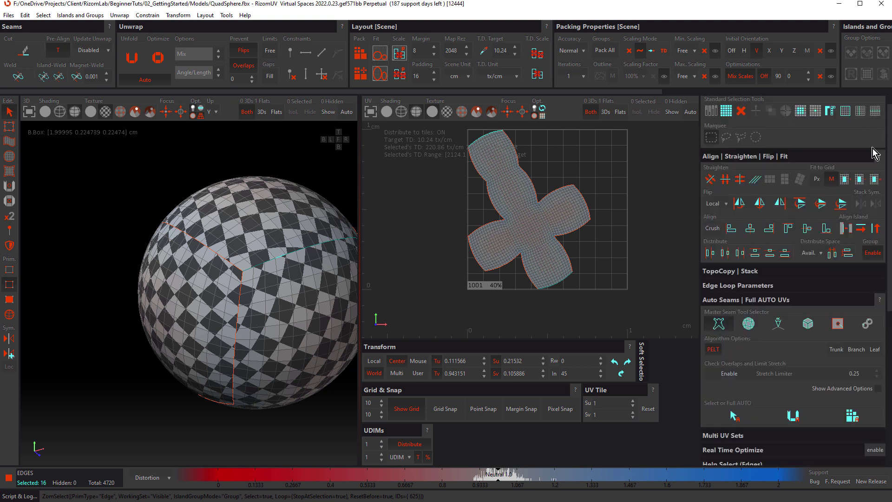
{"action": "left_click", "coordinate": [863, 229]}
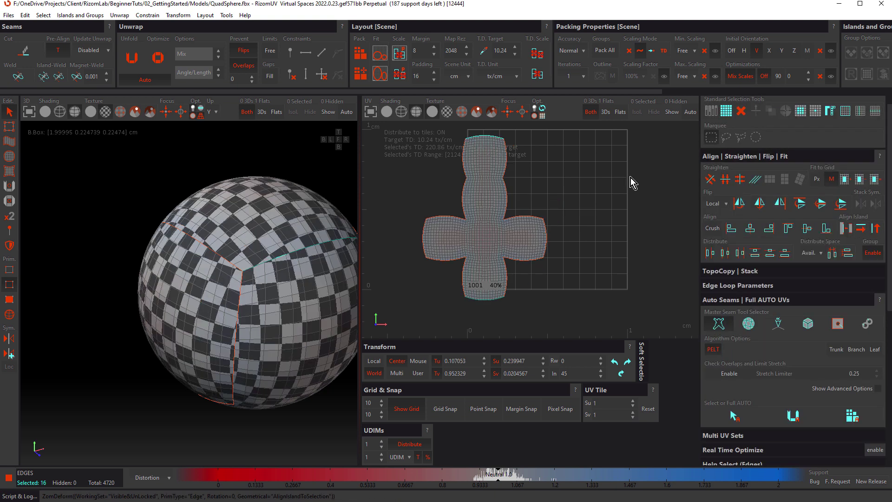
{"action": "key", "text": "p"}
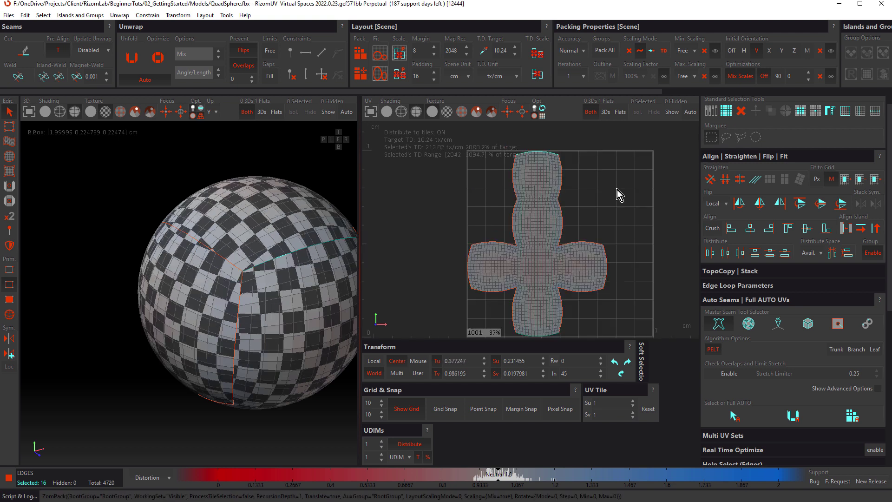